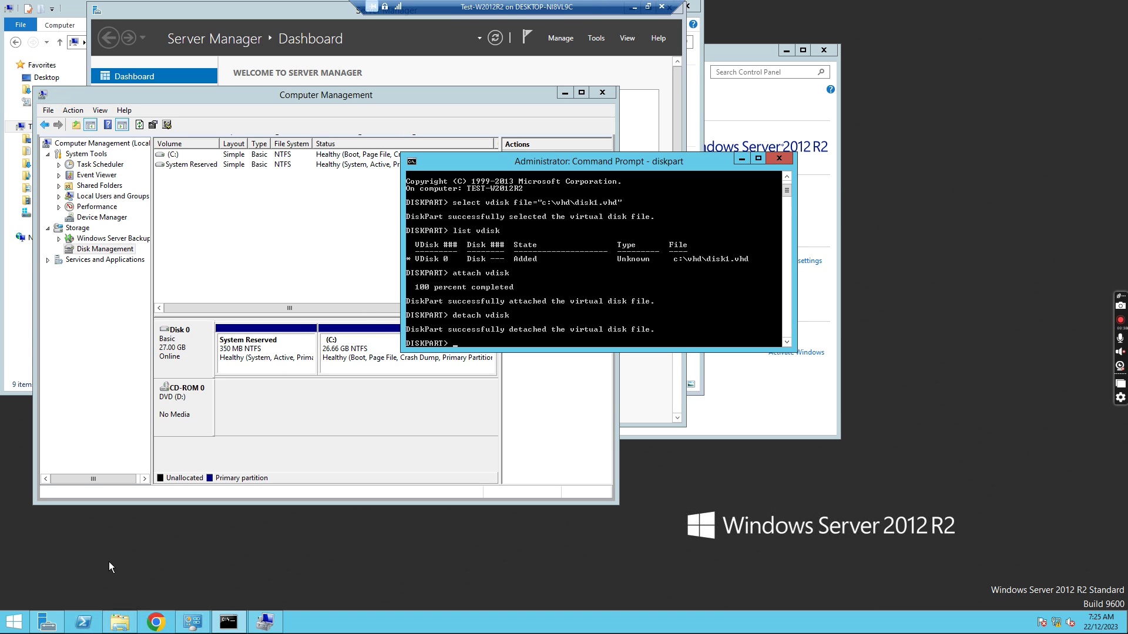
- Open the C:\vhd folder in File Explorer and show file name extensions for its disk images
{"action": "mouse_move", "coordinate": [119, 623]}
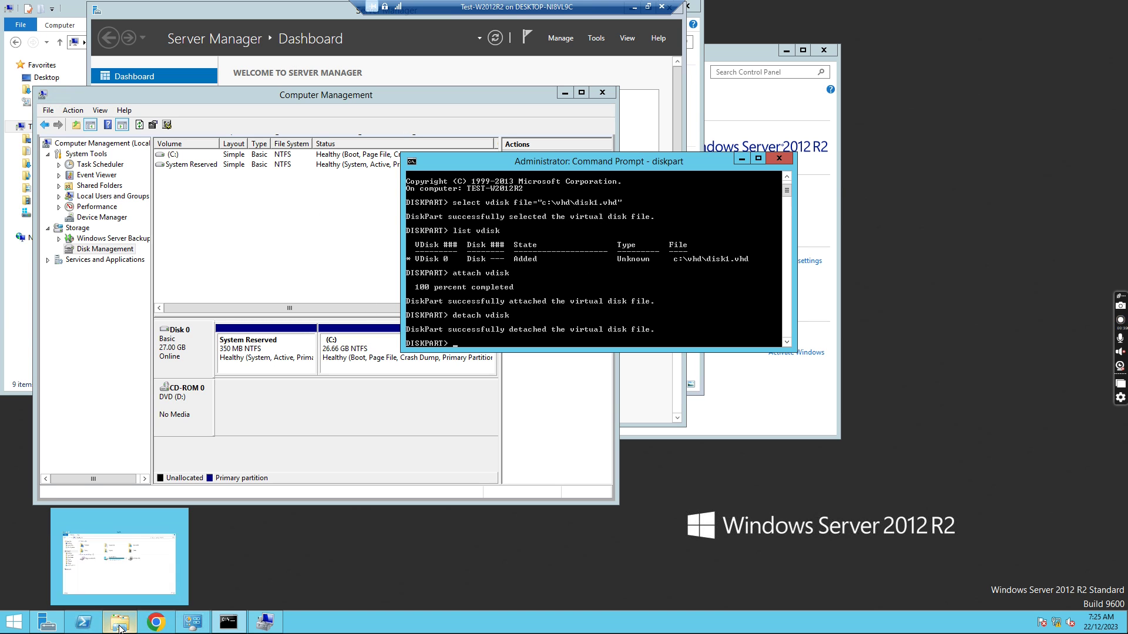
{"action": "left_click", "coordinate": [97, 524]}
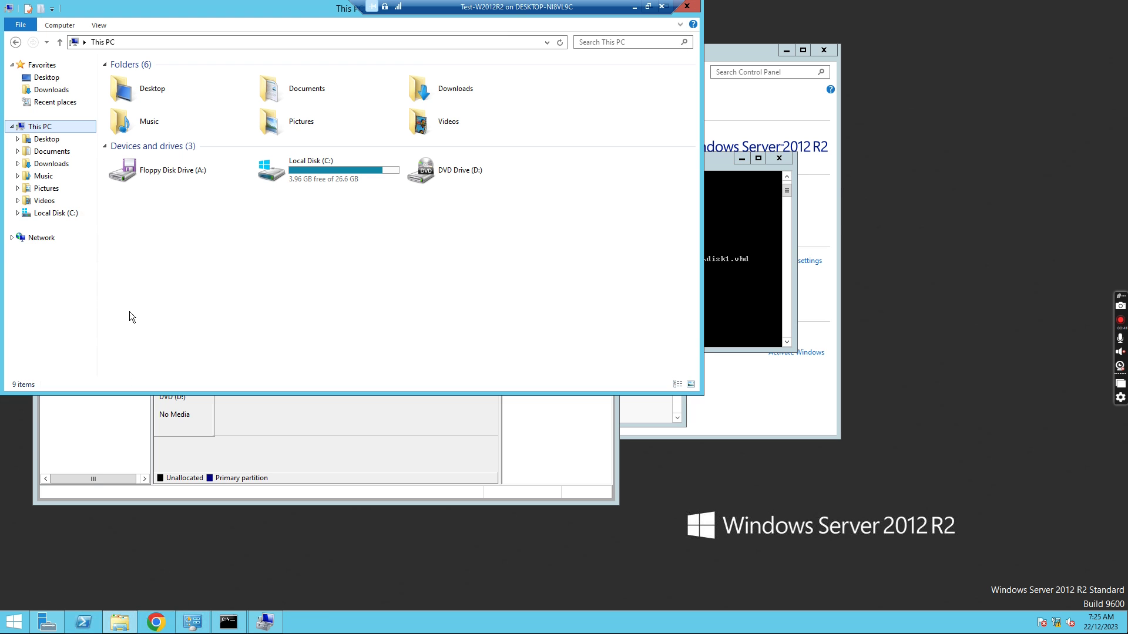
{"action": "left_click", "coordinate": [326, 175]}
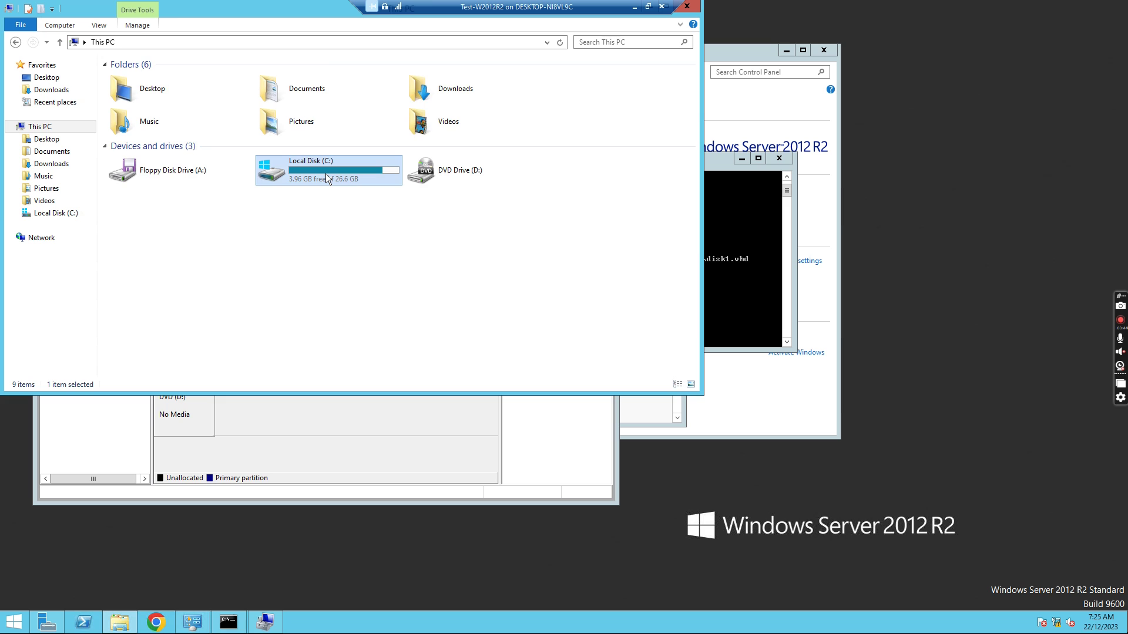
{"action": "double_click", "coordinate": [325, 174]}
{"action": "left_click", "coordinate": [126, 167]}
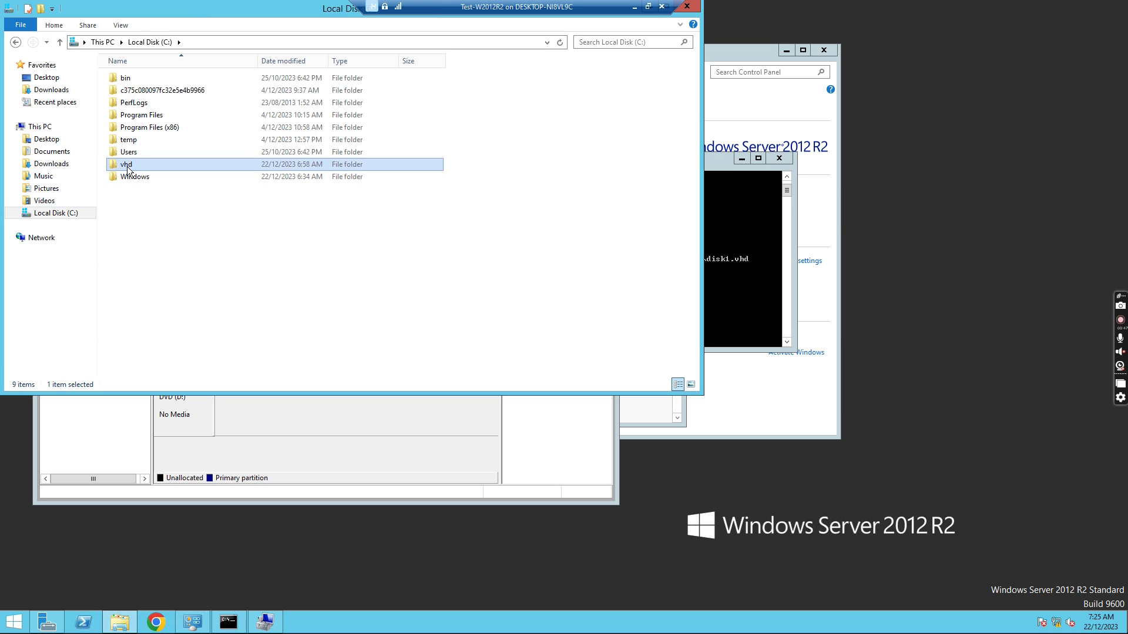
{"action": "double_click", "coordinate": [127, 166]}
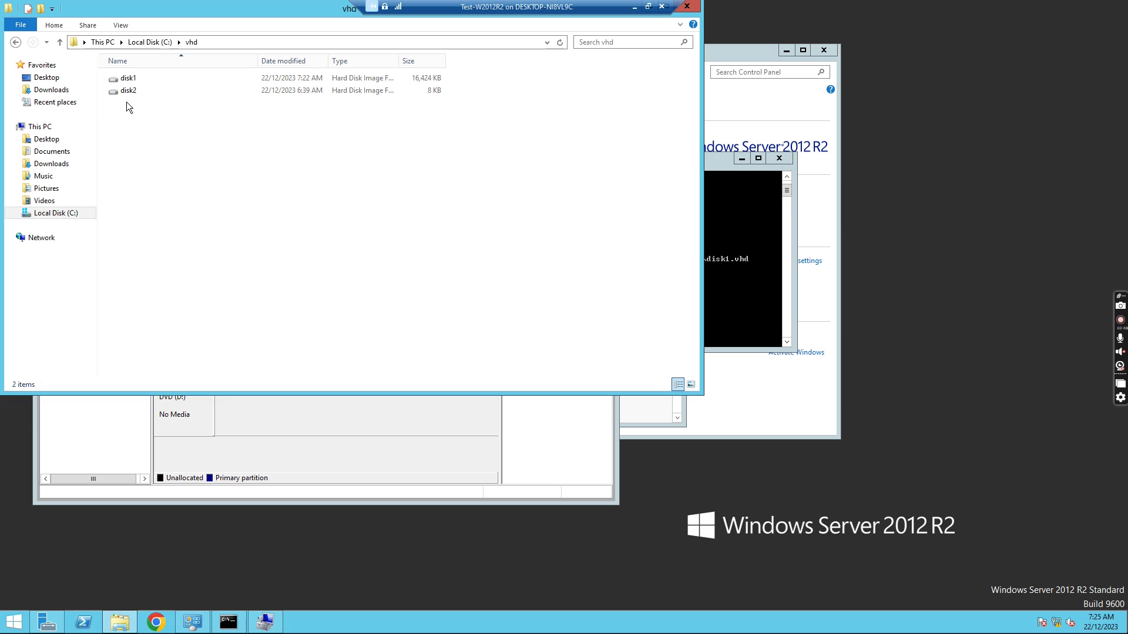
{"action": "left_click", "coordinate": [128, 25]}
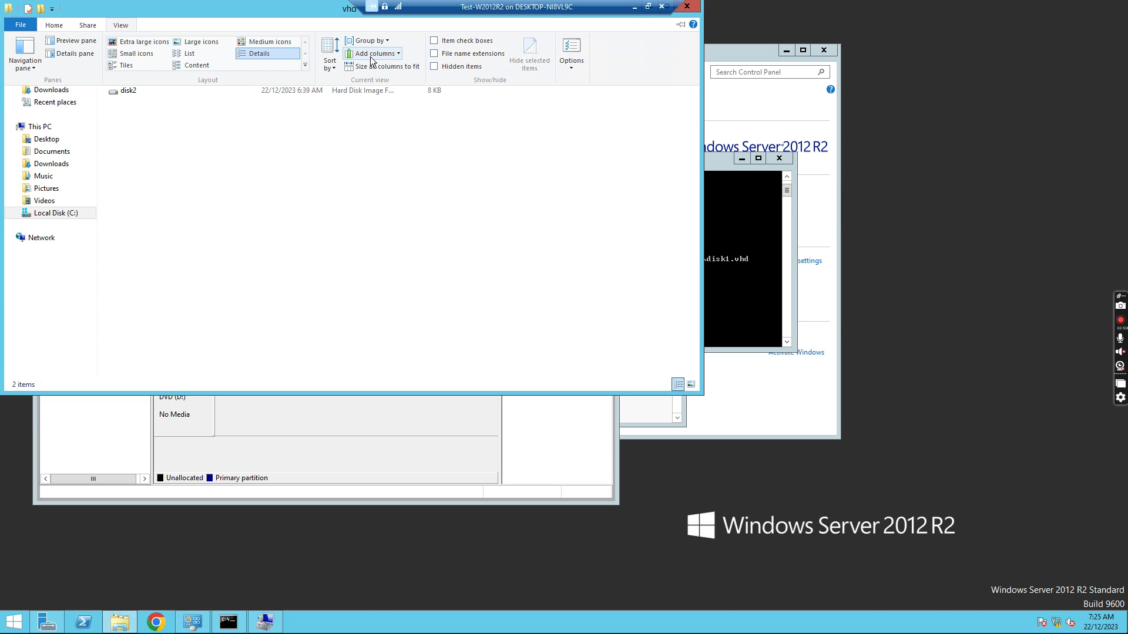
{"action": "left_click", "coordinate": [435, 53]}
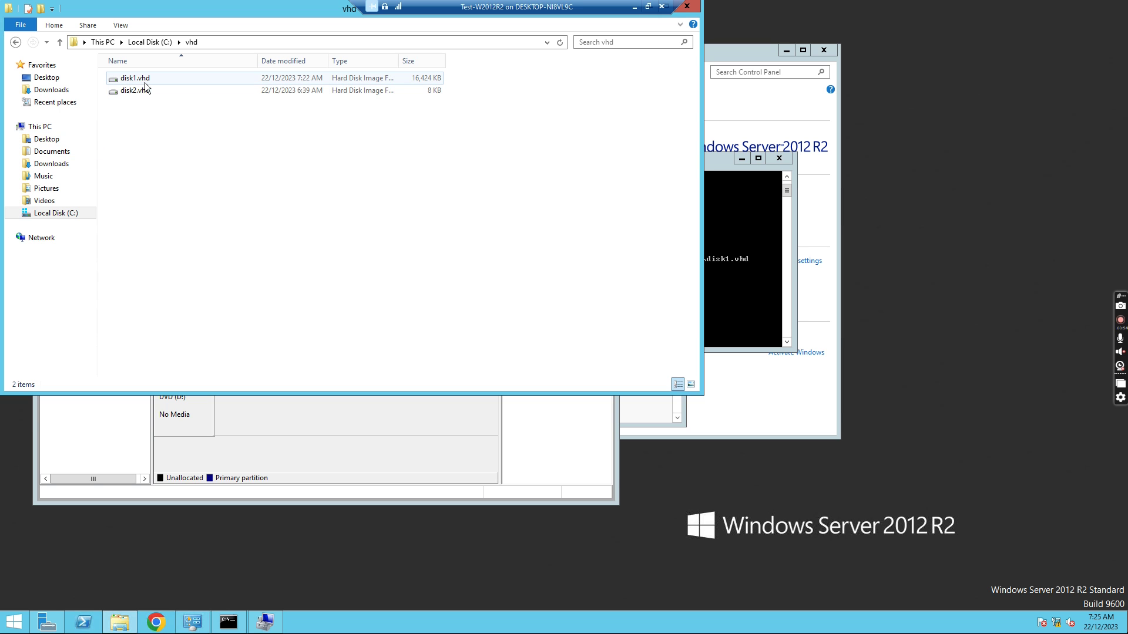
- Attach the selected virtual disk disk1.vhd in DiskPart and check its volume in Disk Management
{"action": "left_click", "coordinate": [733, 290]}
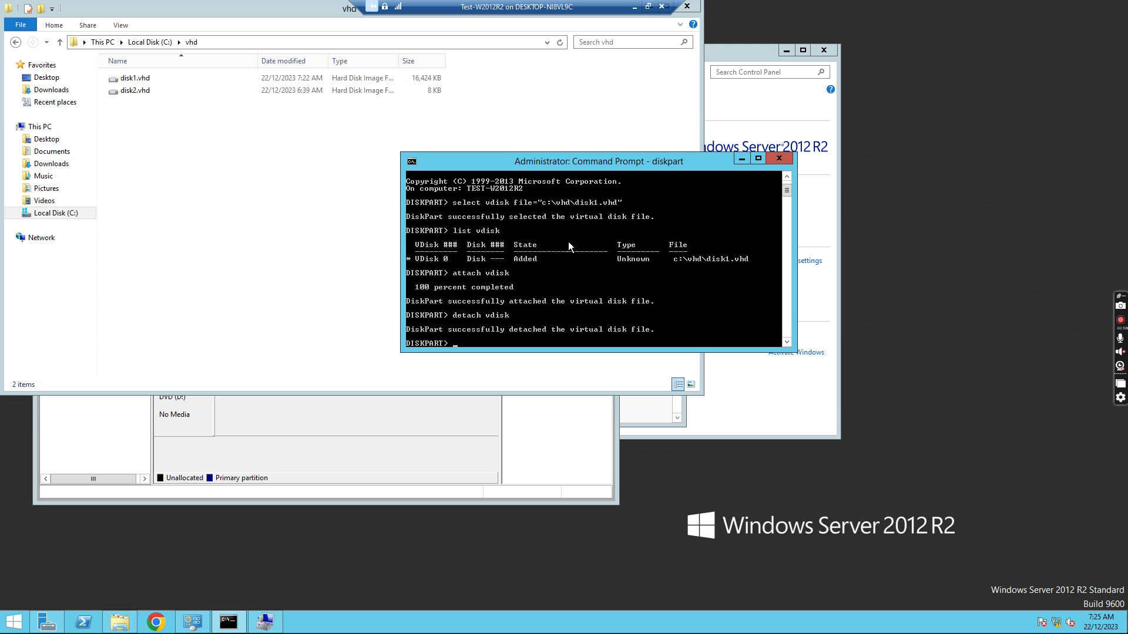
{"action": "scroll", "coordinate": [561, 255], "scroll_direction": "up", "scroll_amount": 2}
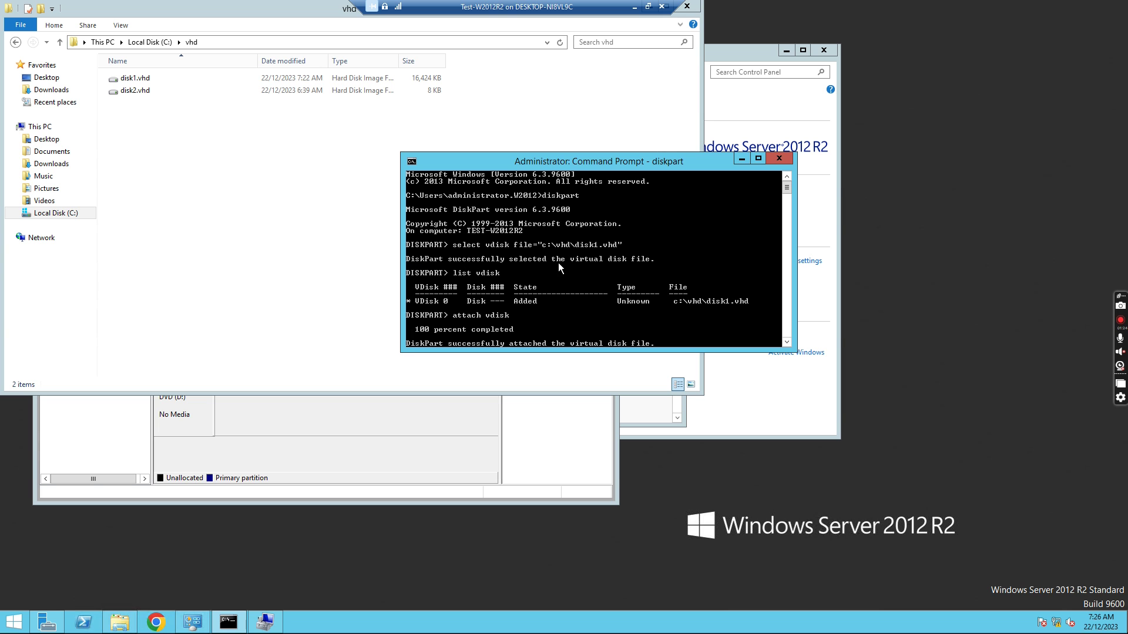
{"action": "type", "text": "detach vdisk"}
{"action": "key", "text": "Return"}
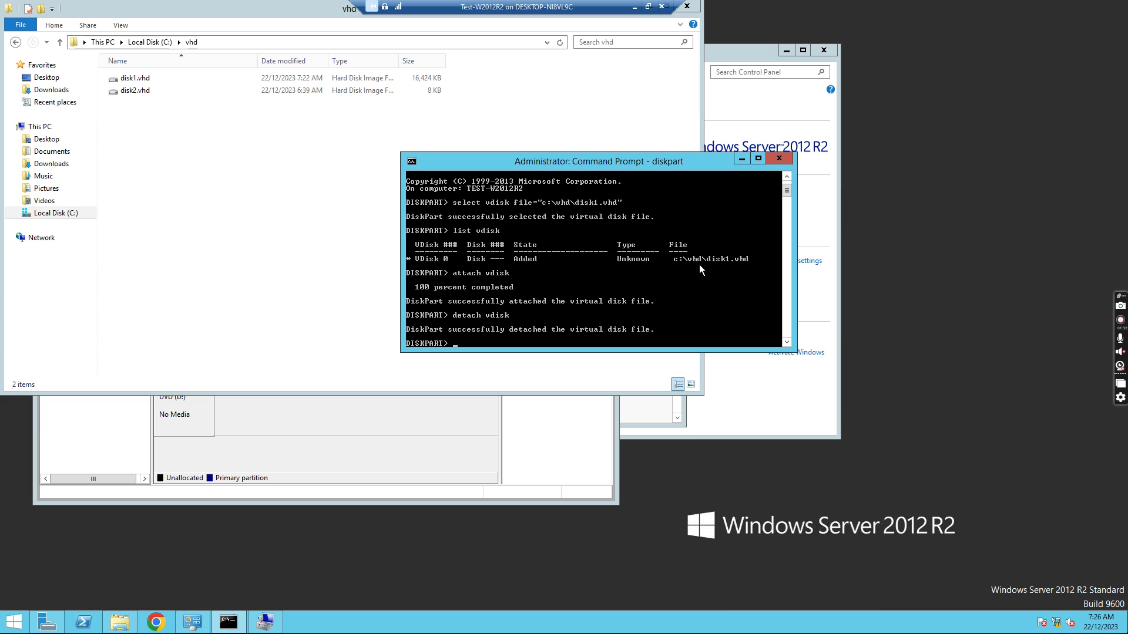
{"action": "scroll", "coordinate": [697, 267], "scroll_direction": "down", "scroll_amount": 1}
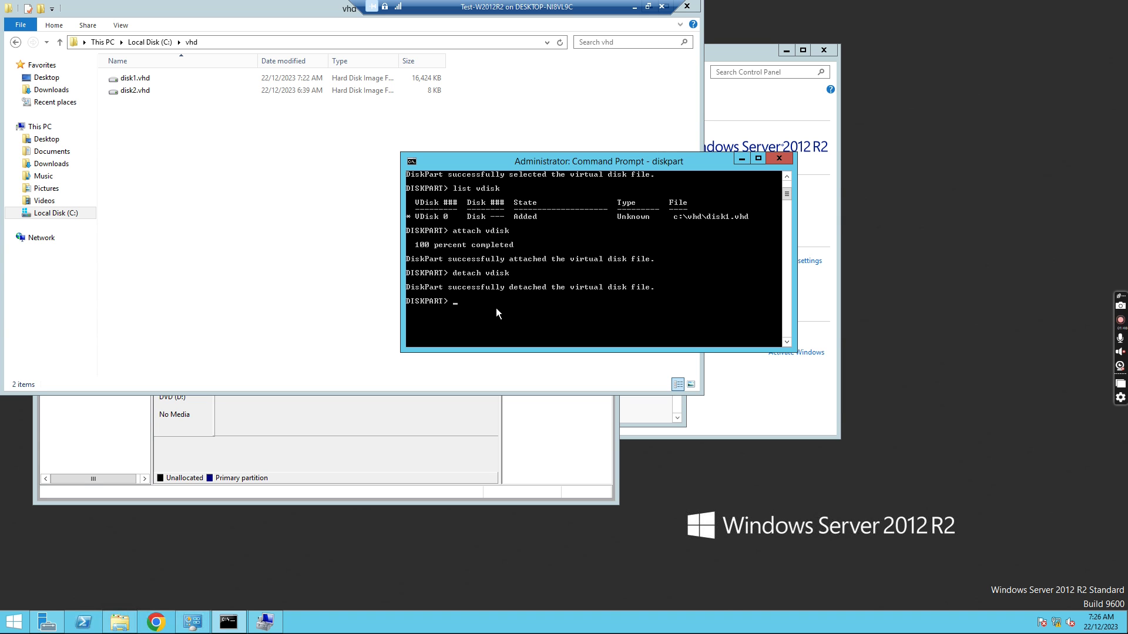
{"action": "type", "text": "ttach vdisk"}
{"action": "key", "text": "Return"}
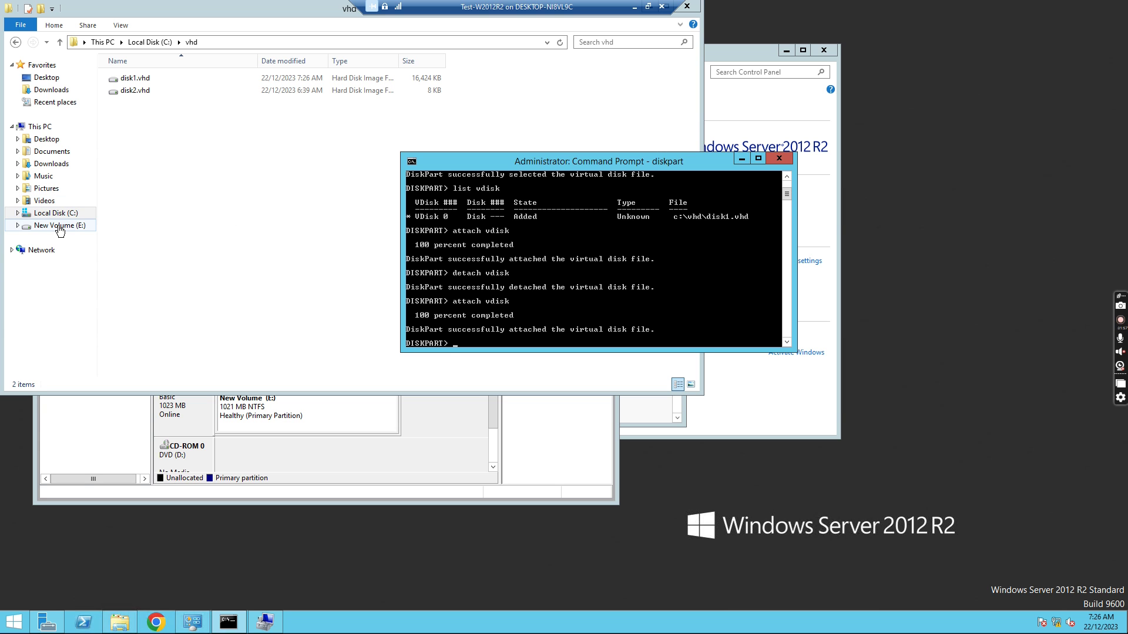
{"action": "left_click", "coordinate": [304, 417]}
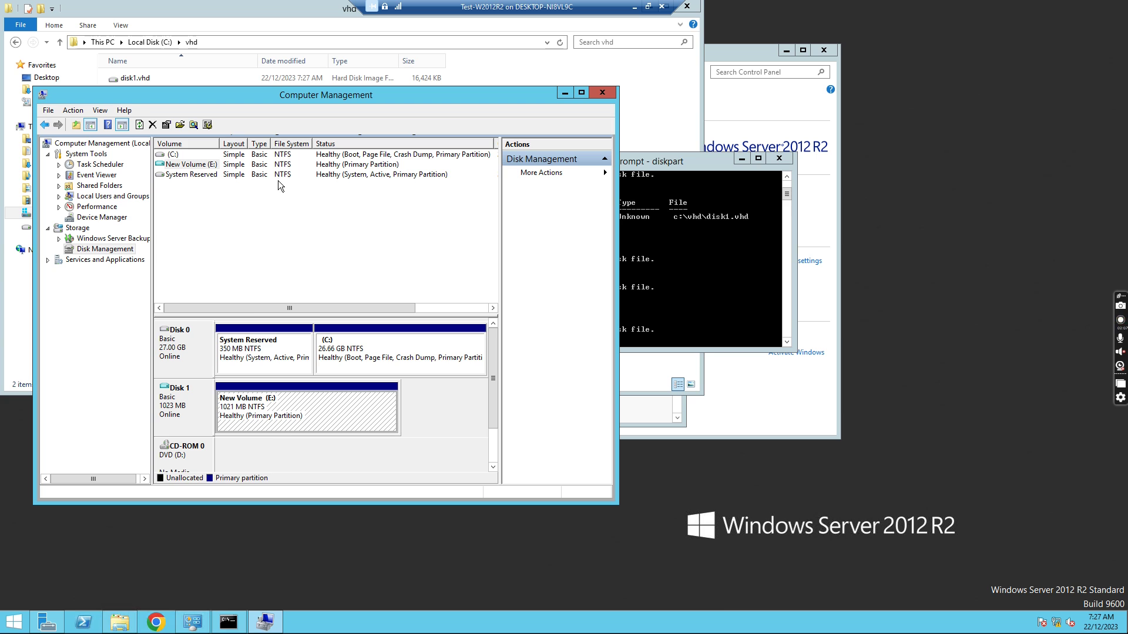
- Detach the selected virtual disk in DiskPart and move the Computer Management window lower to uncover the vhd folder
{"action": "left_click", "coordinate": [700, 305]}
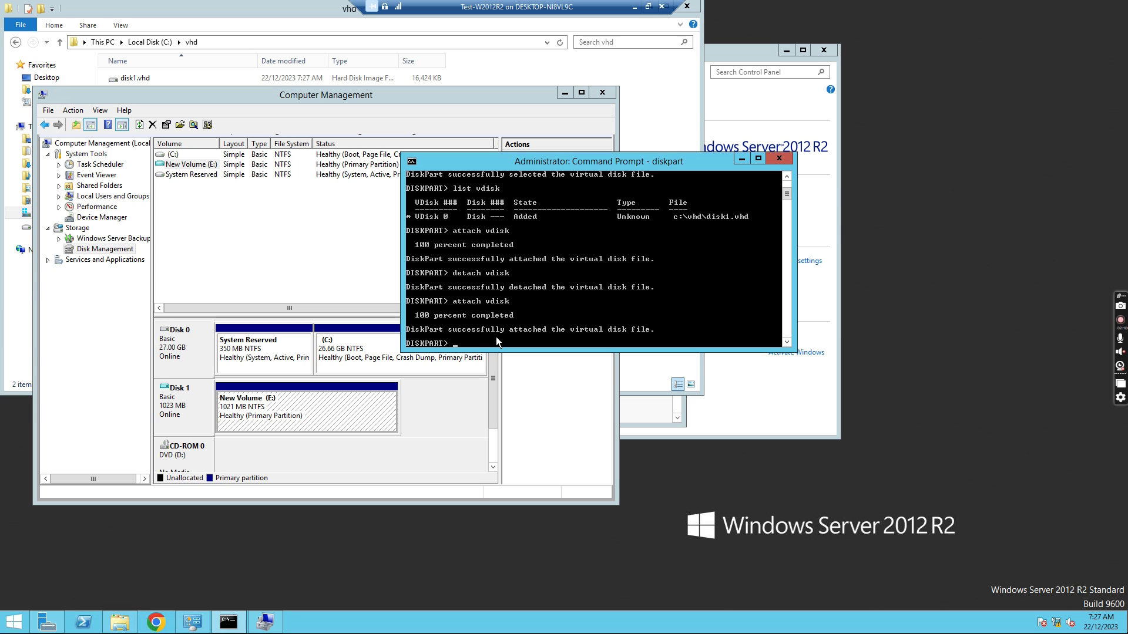
{"action": "type", "text": "detach vdisk"}
{"action": "key", "text": "Return"}
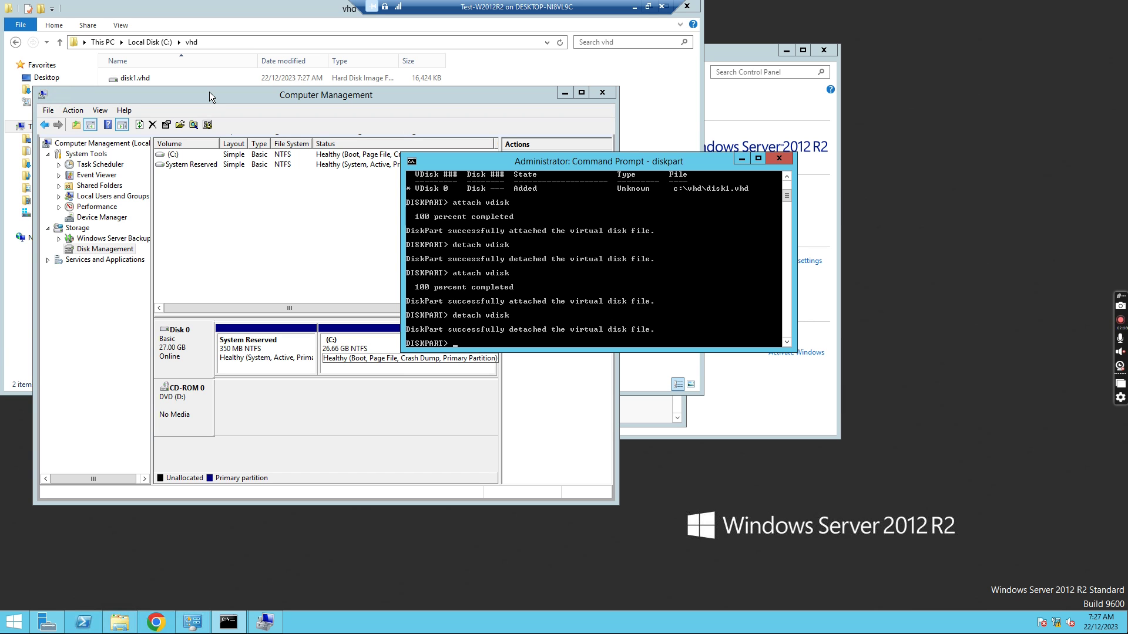
{"action": "left_click_drag", "start_coordinate": [242, 95], "coordinate": [237, 191]}
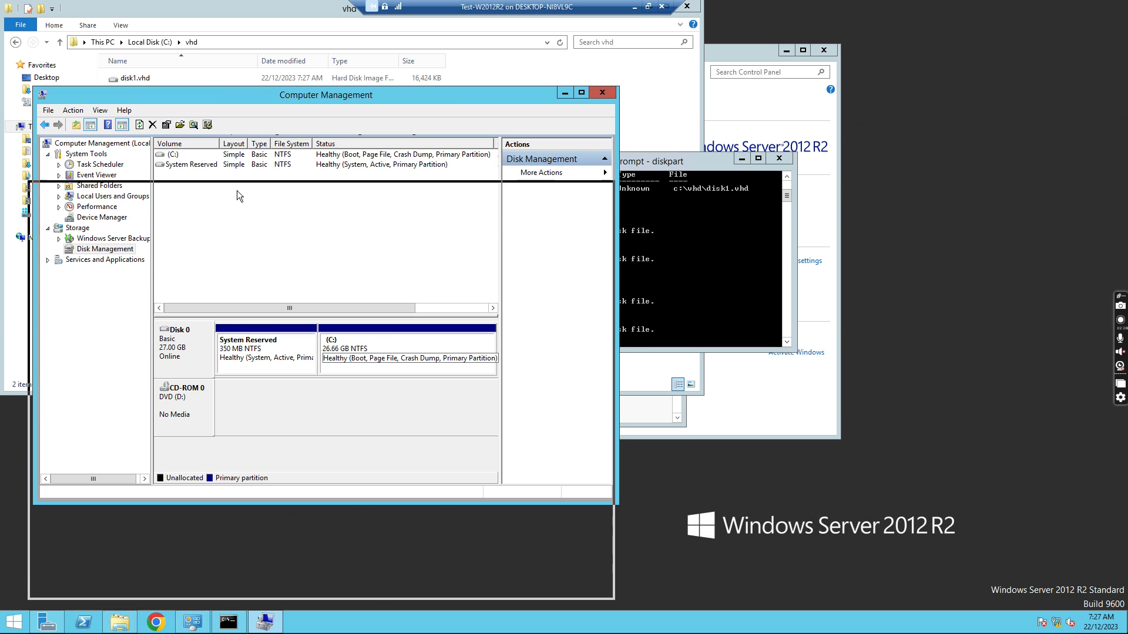
- Select the virtual disk file c:\vhd\disk2.vhd in DiskPart
{"action": "left_click", "coordinate": [715, 262]}
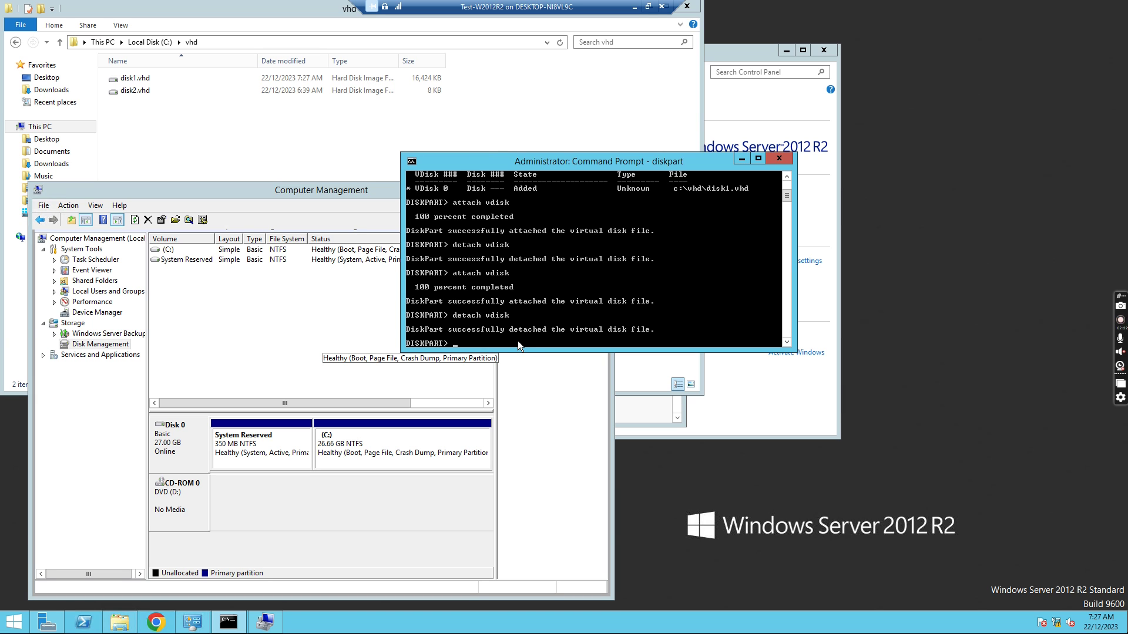
{"action": "key", "text": "Up"}
{"action": "key", "text": "Up"}
{"action": "key", "text": "Up"}
{"action": "key", "text": "Up"}
{"action": "key", "text": "BackSpace"}
{"action": "type", "text": "2"}
{"action": "key", "text": "Return"}
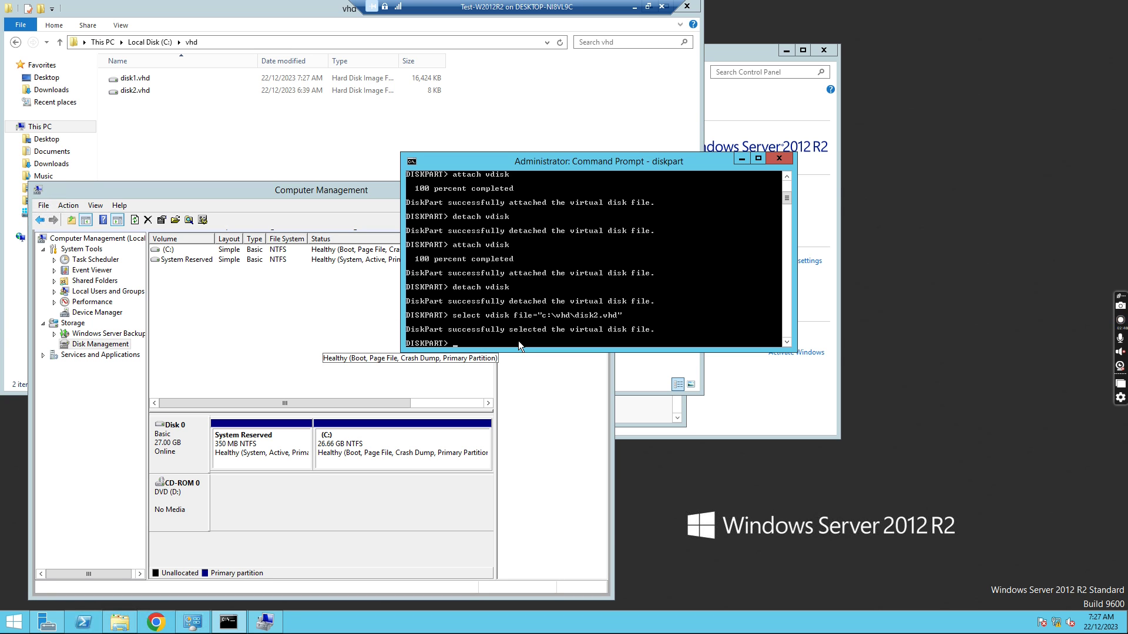
- List the virtual disks in DiskPart and move the command window slightly higher
{"action": "type", "text": "list vdisk"}
{"action": "key", "text": "Return"}
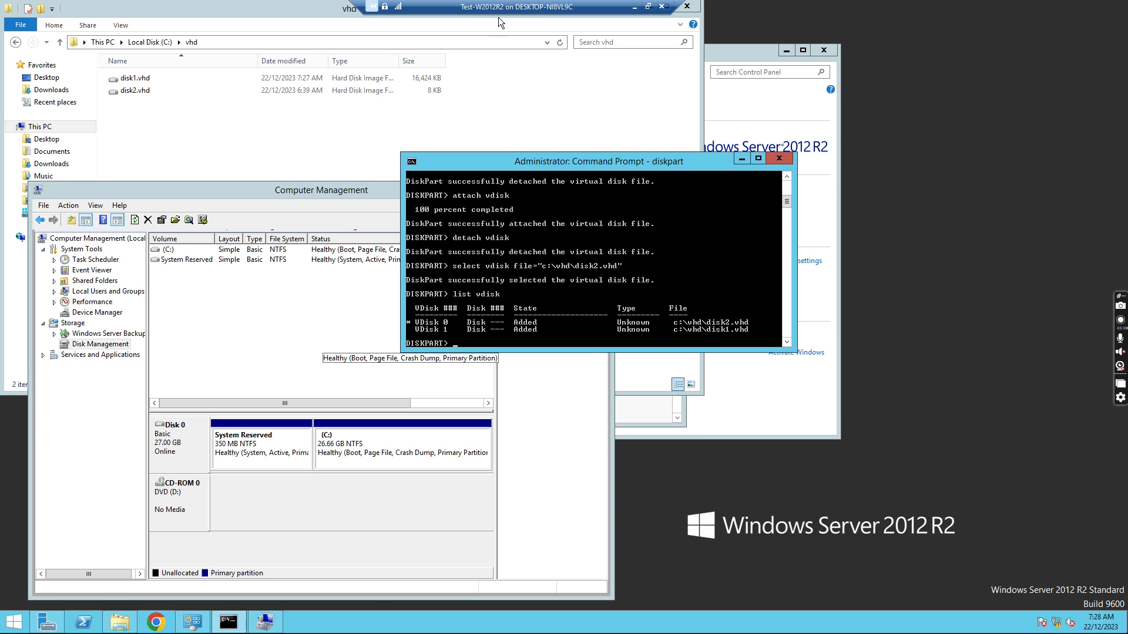
{"action": "mouse_move", "coordinate": [610, 166]}
{"action": "left_mouse_down"}
{"action": "mouse_move", "coordinate": [590, 168]}
{"action": "mouse_move", "coordinate": [611, 161]}
{"action": "left_mouse_up"}
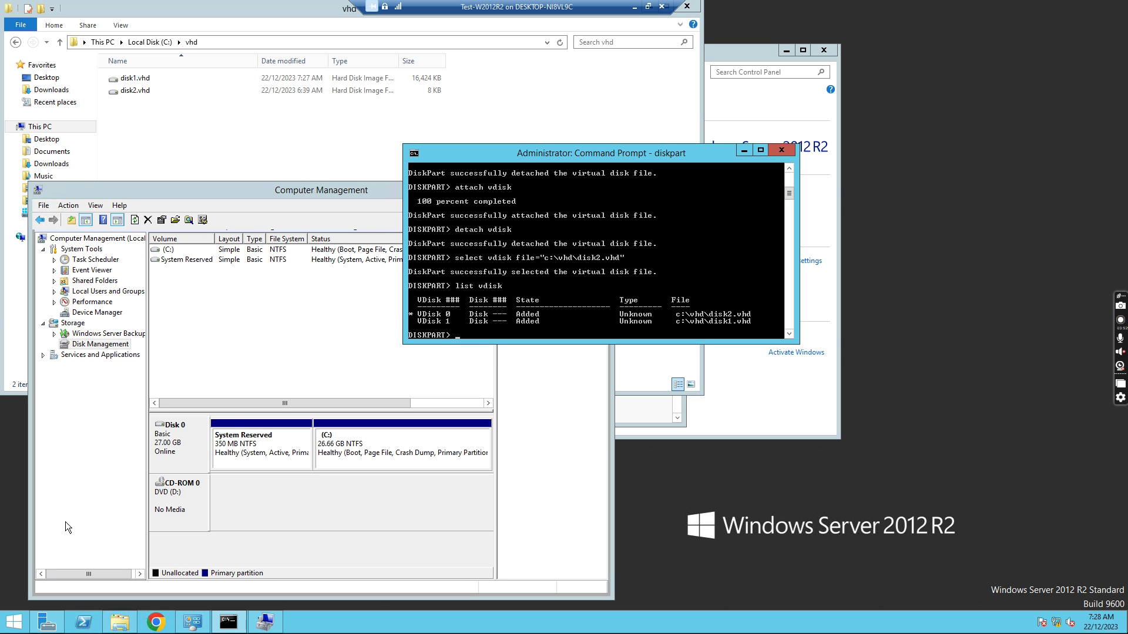
- Restart the server, giving Other (Unplanned) as the reason
{"action": "left_click", "coordinate": [13, 624]}
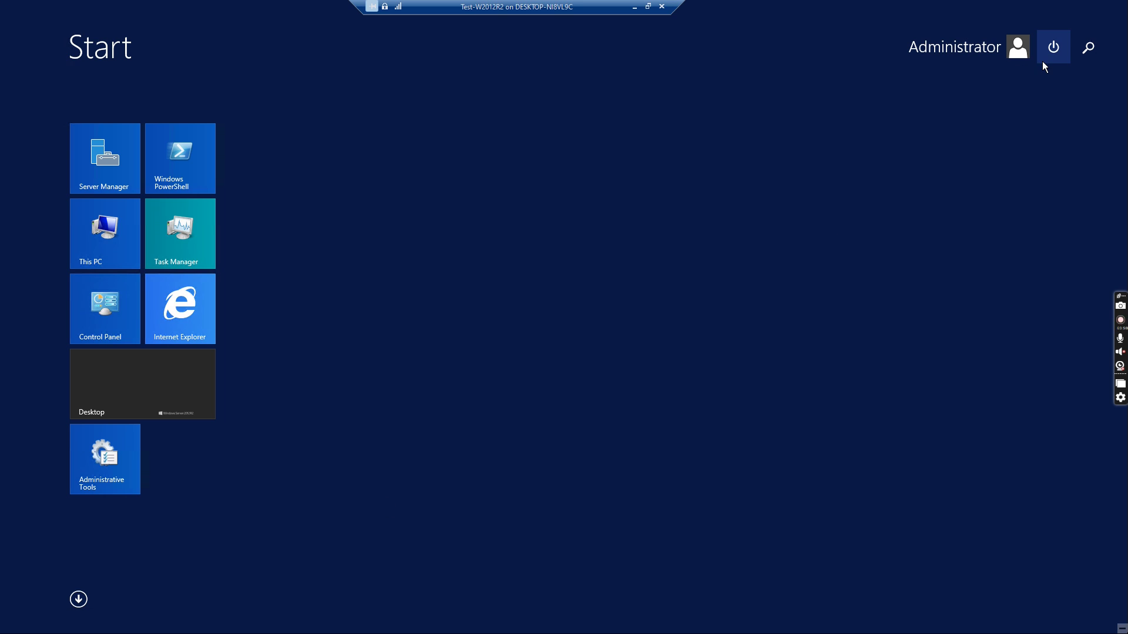
{"action": "left_click", "coordinate": [1054, 47]}
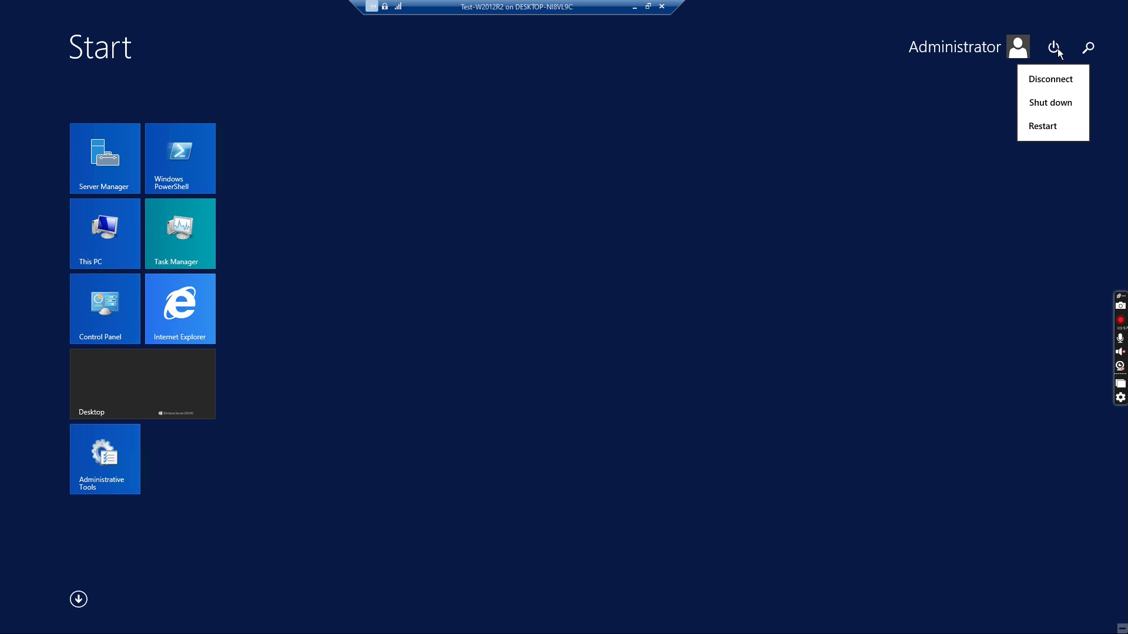
{"action": "left_click", "coordinate": [1042, 126]}
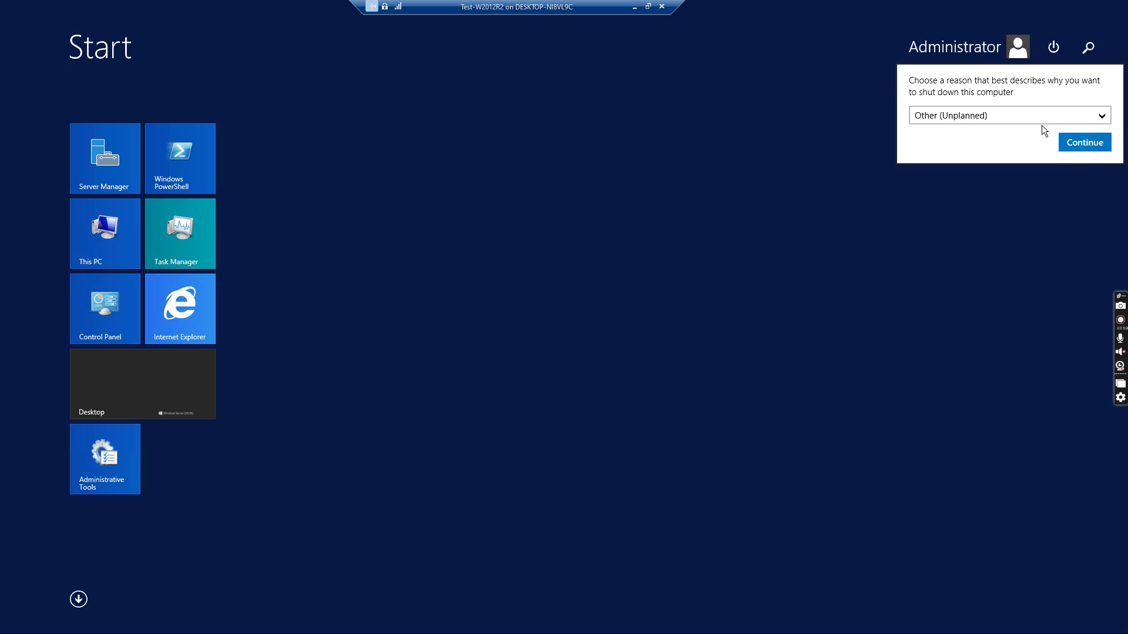
{"action": "left_click", "coordinate": [1088, 145]}
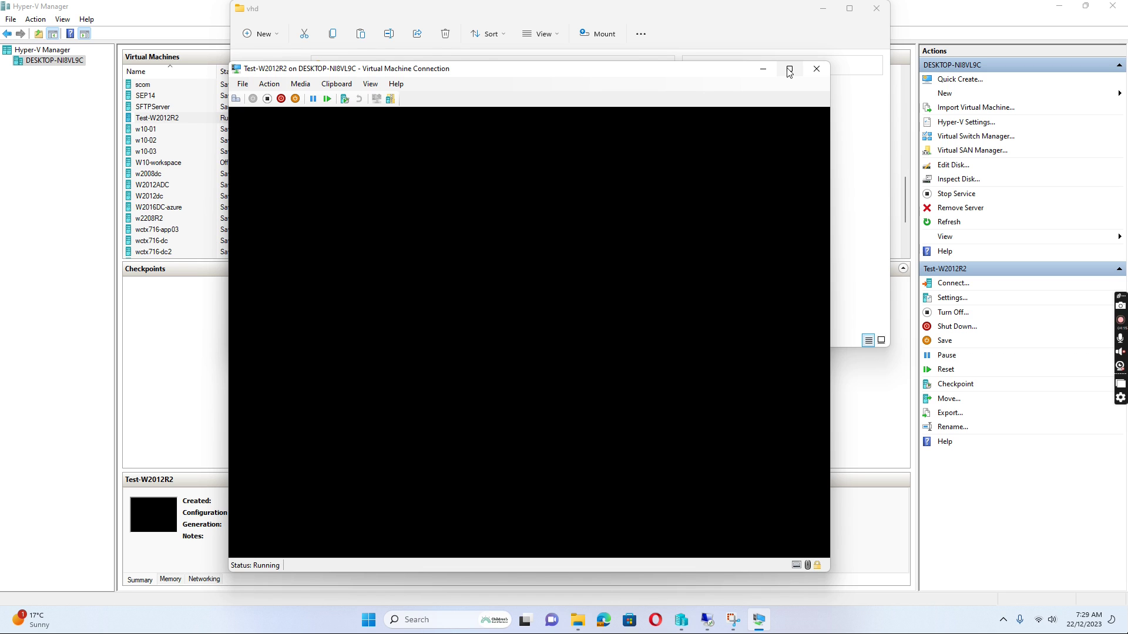
- Unlock the restarted server's sign-in screen in a windowed virtual machine connection and choose to sign in as another user
{"action": "left_click", "coordinate": [788, 71]}
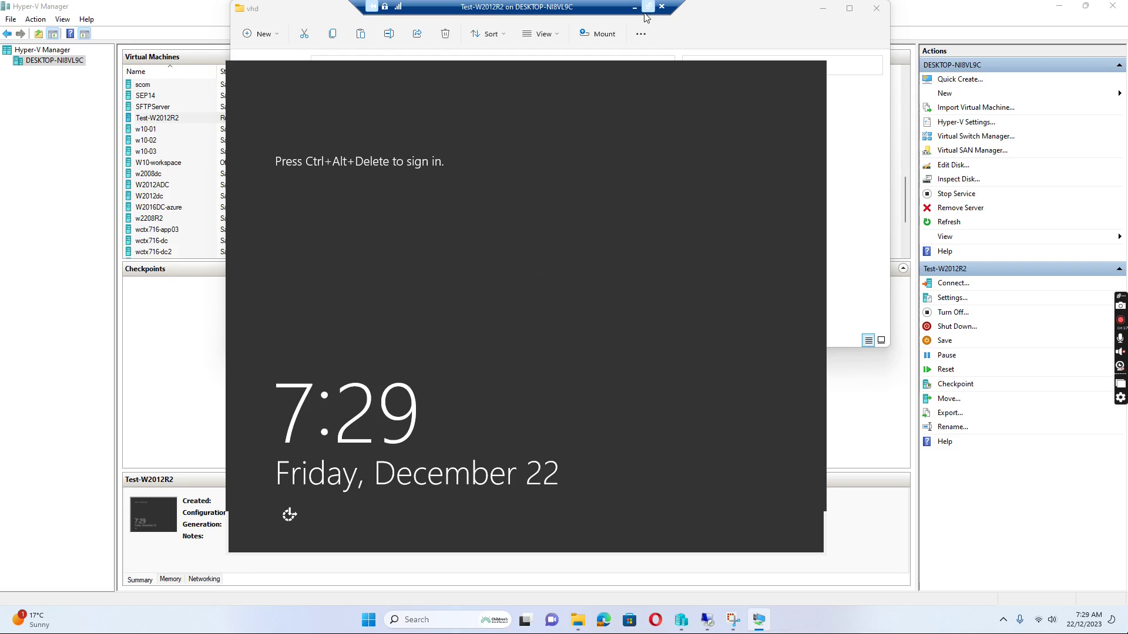
{"action": "left_click", "coordinate": [648, 6]}
{"action": "left_click", "coordinate": [237, 98]}
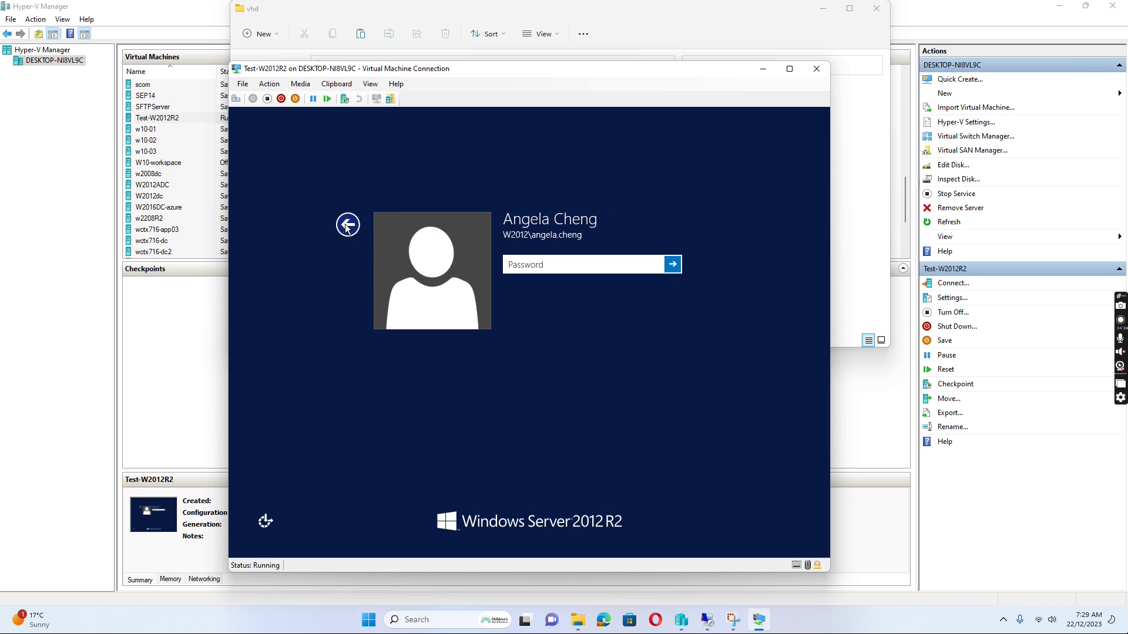
{"action": "left_click", "coordinate": [347, 224]}
{"action": "left_click", "coordinate": [639, 308]}
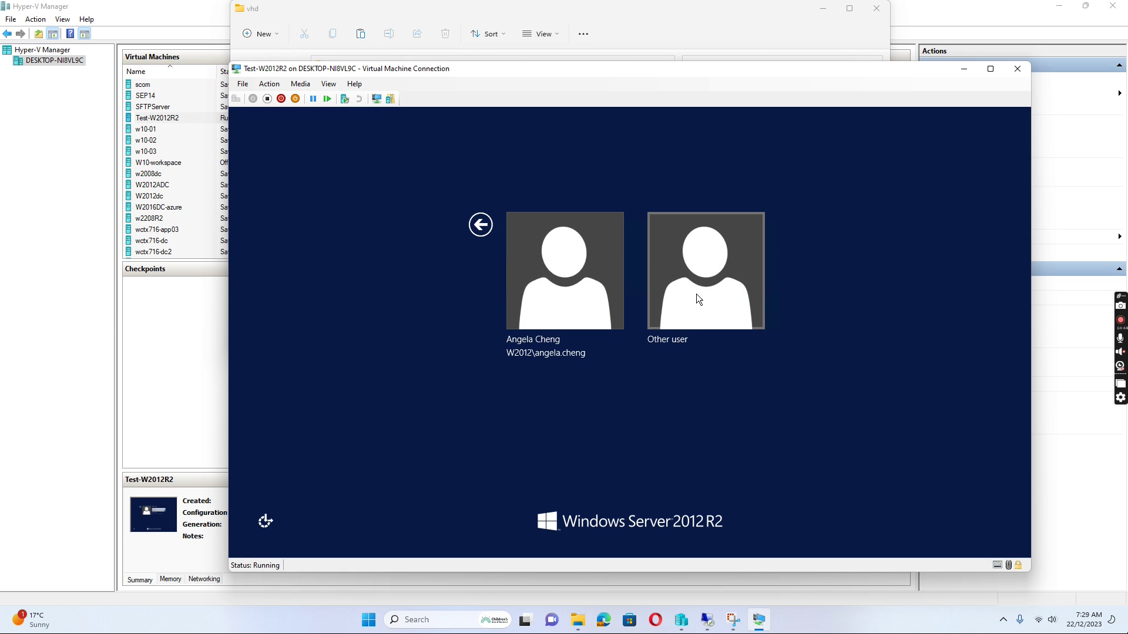
{"action": "left_click", "coordinate": [696, 294]}
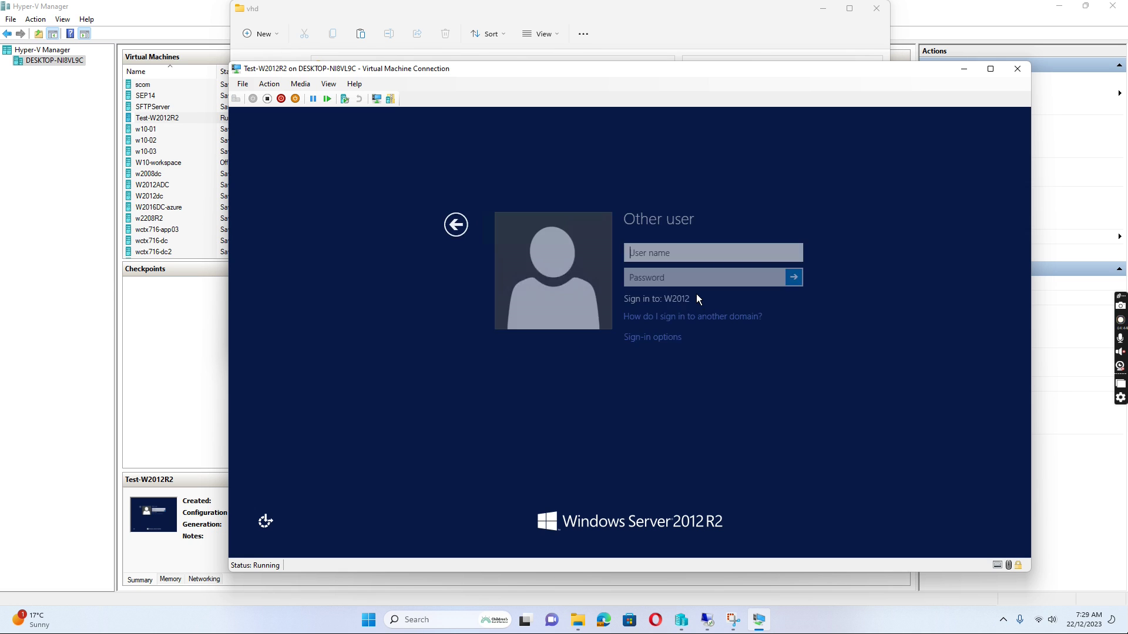
- Sign in as w2012\administrator with the account password and show the virtual machine in full screen
{"action": "type", "text": "w2"}
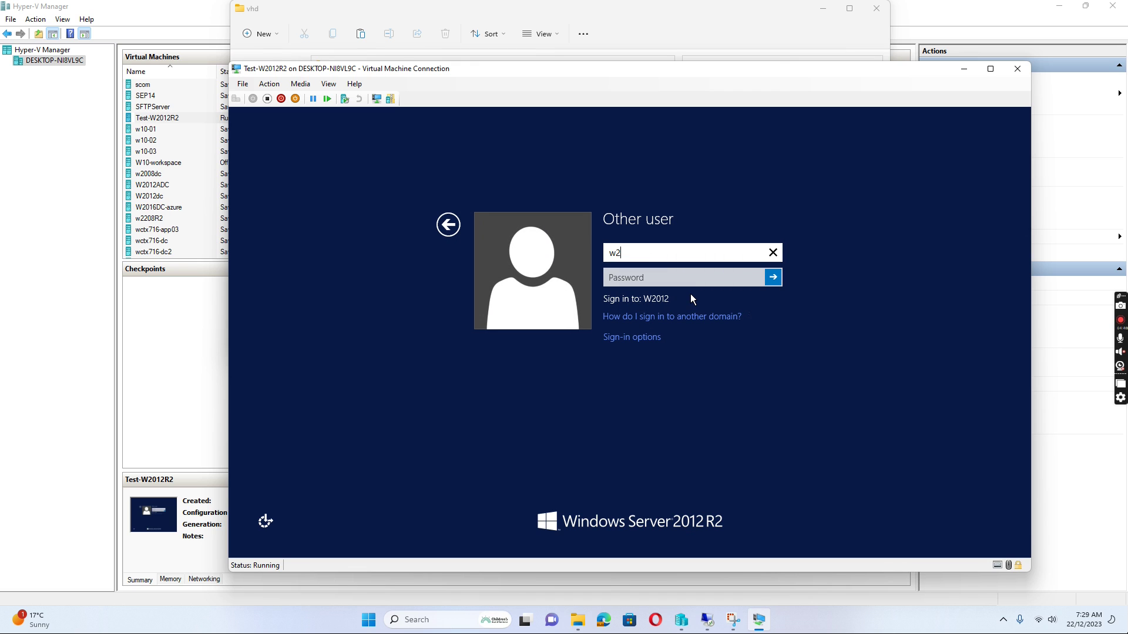
{"action": "type", "text": "012\\administrator"}
{"action": "key", "text": "Tab"}
{"action": "type", "text": "••"}
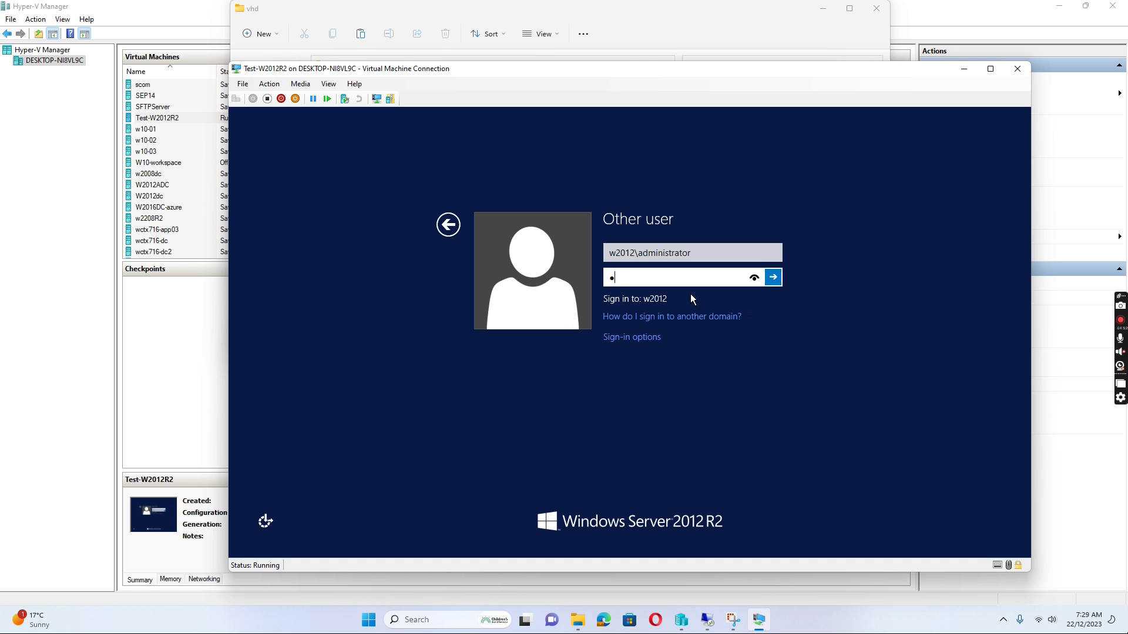
{"action": "type", "text": "••••••"}
{"action": "key", "text": "Return"}
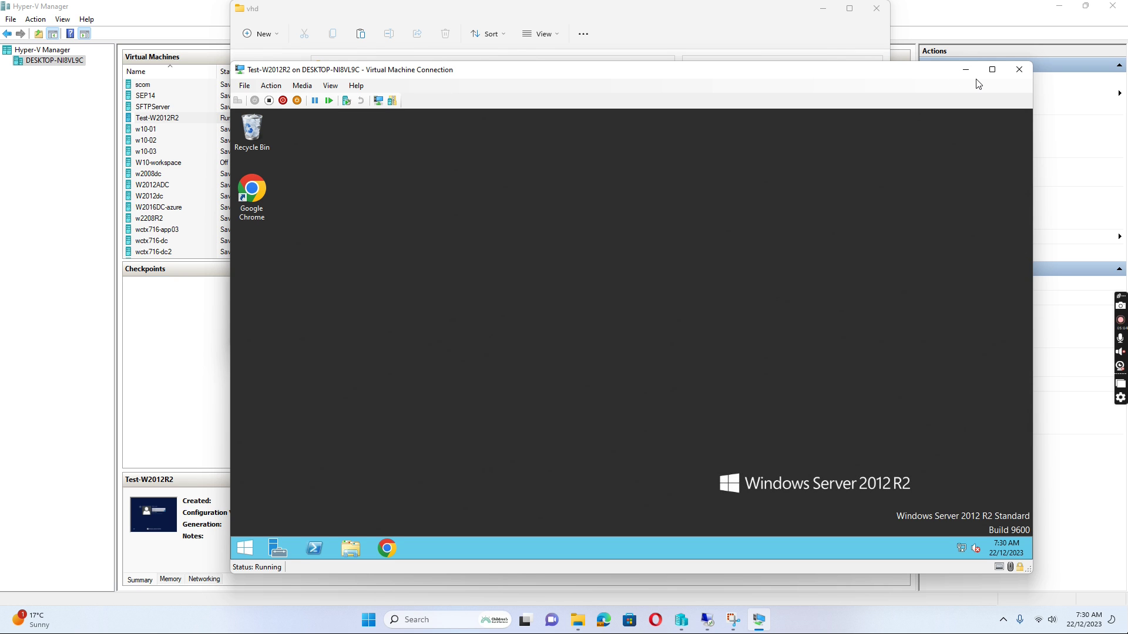
{"action": "left_click", "coordinate": [993, 70]}
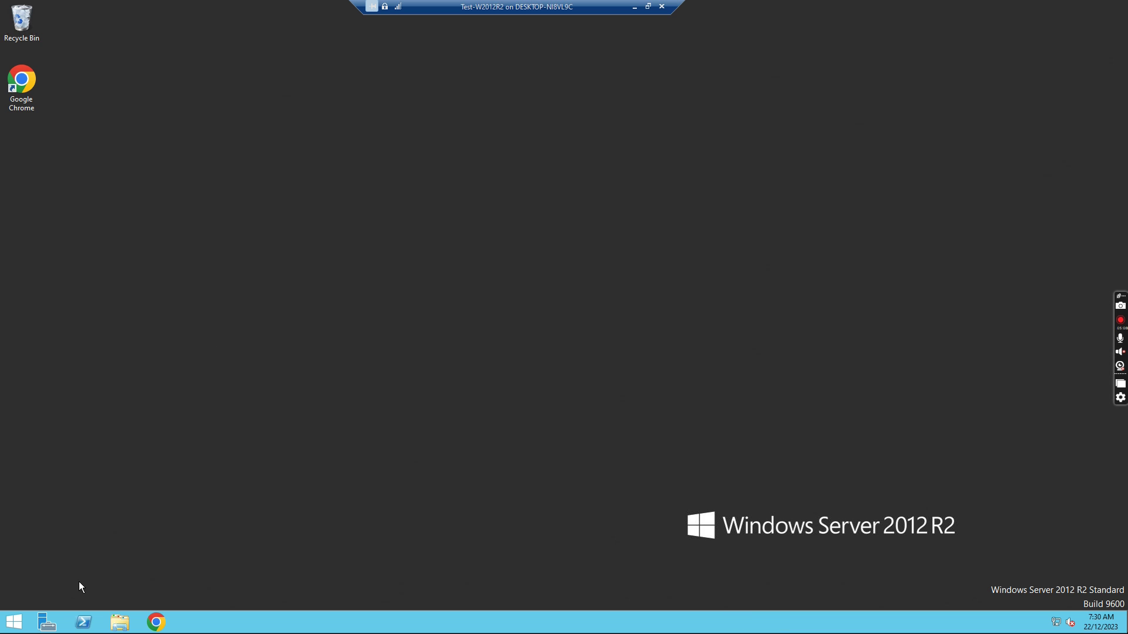
- Find Command Prompt by searching for cmd and run it as administrator
{"action": "left_click", "coordinate": [13, 622]}
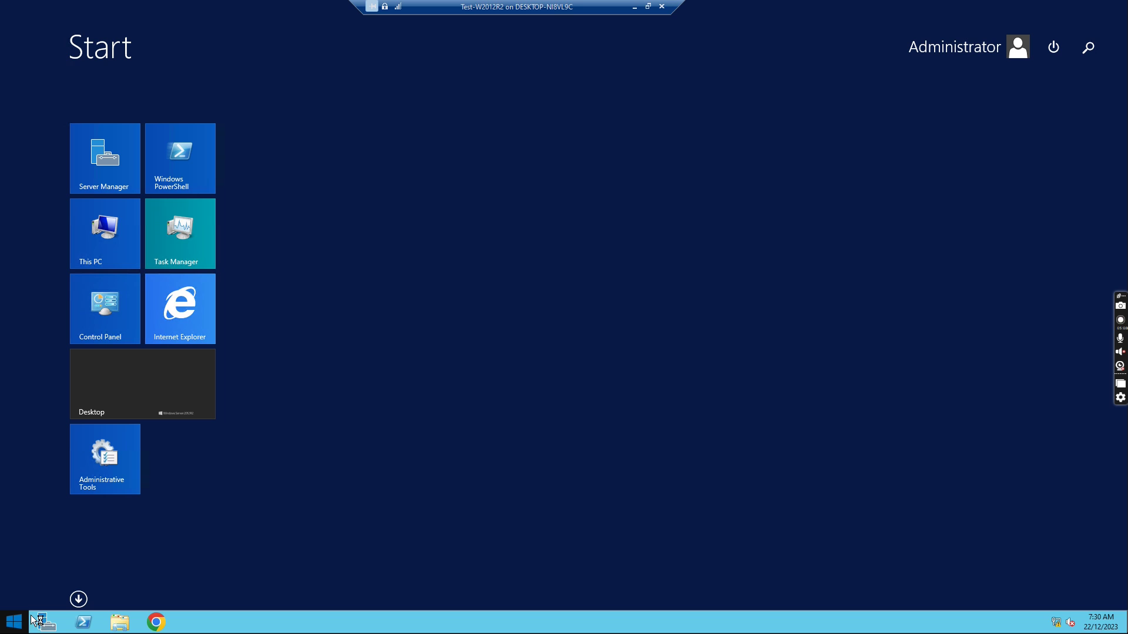
{"action": "left_click", "coordinate": [1094, 47]}
{"action": "type", "text": "cmd"}
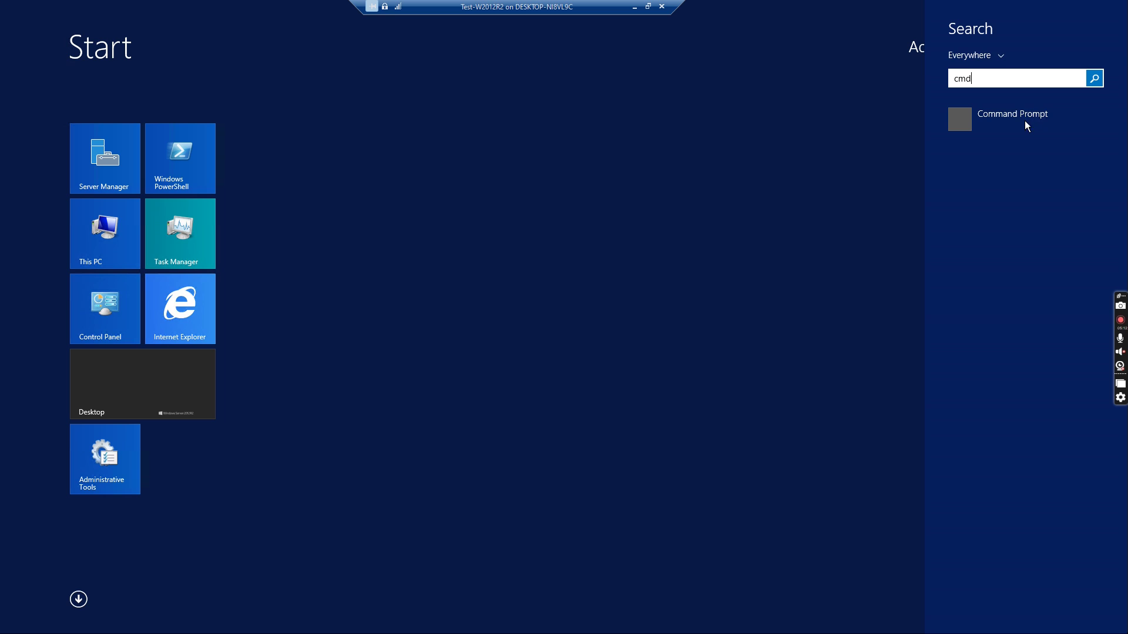
{"action": "right_click", "coordinate": [1023, 113]}
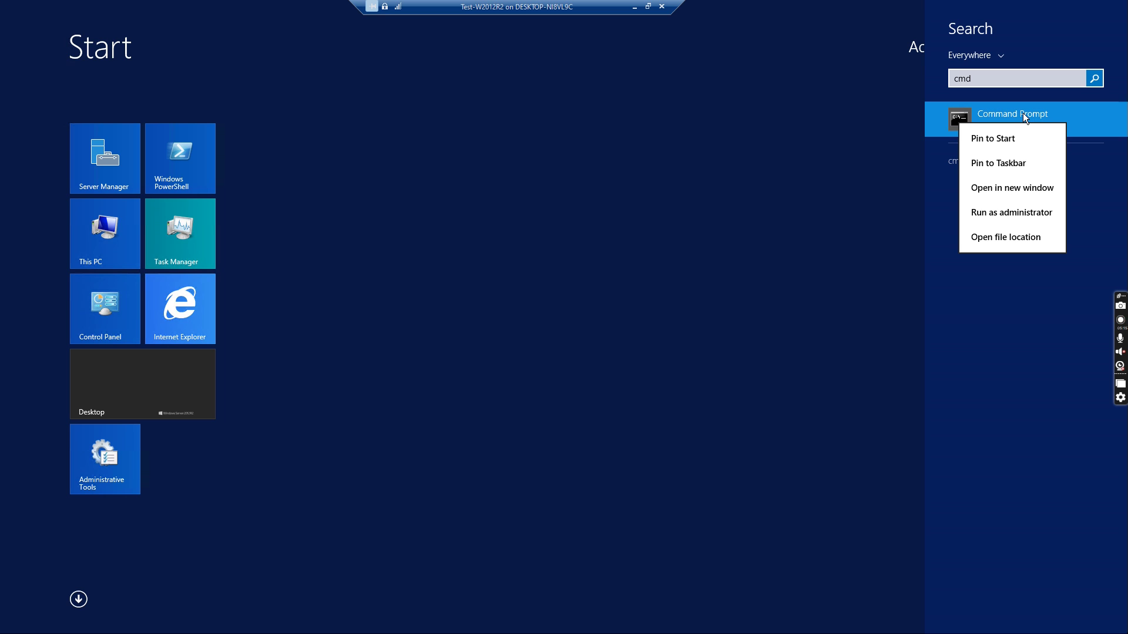
{"action": "left_click", "coordinate": [1024, 212]}
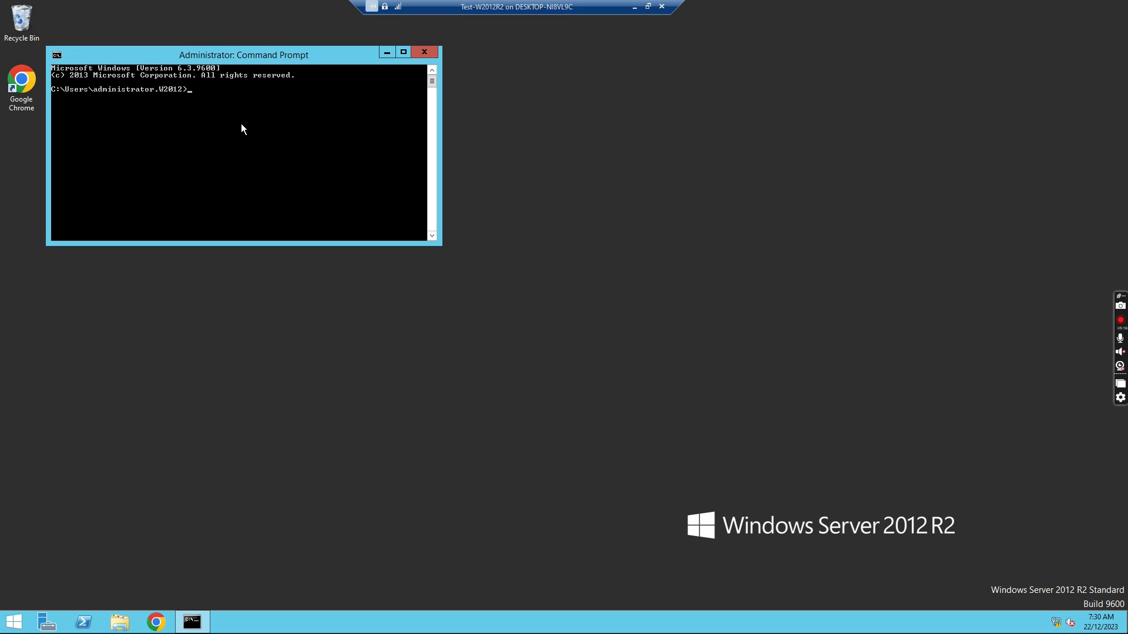
- Start diskpart in the command window and move that window away from the desktop icons
{"action": "type", "text": "dis"}
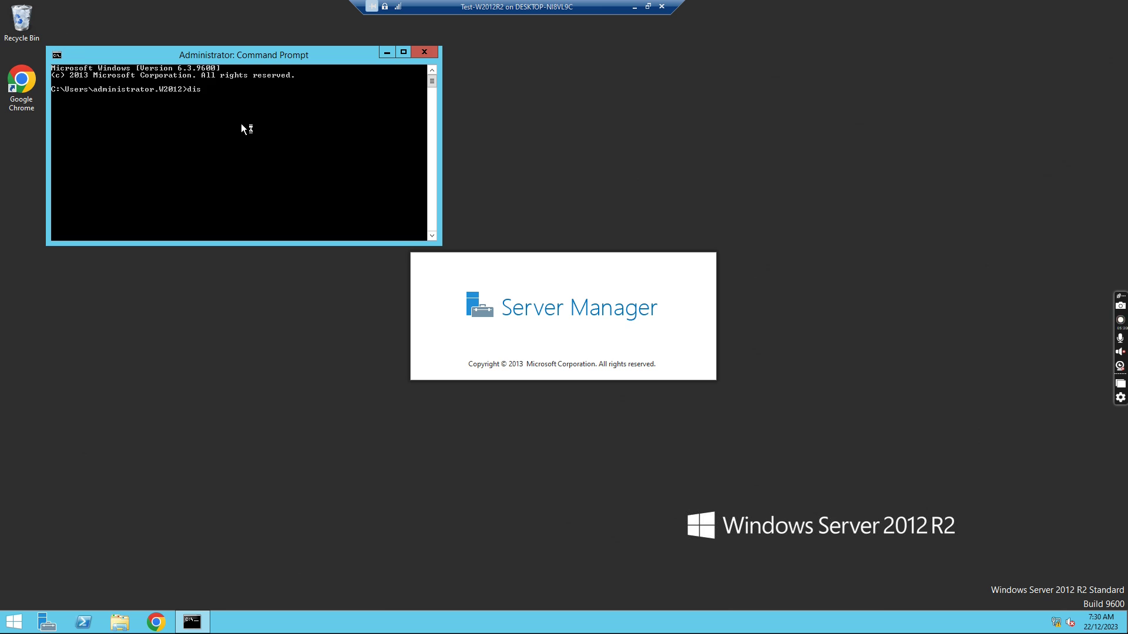
{"action": "type", "text": "kpart"}
{"action": "key", "text": "Return"}
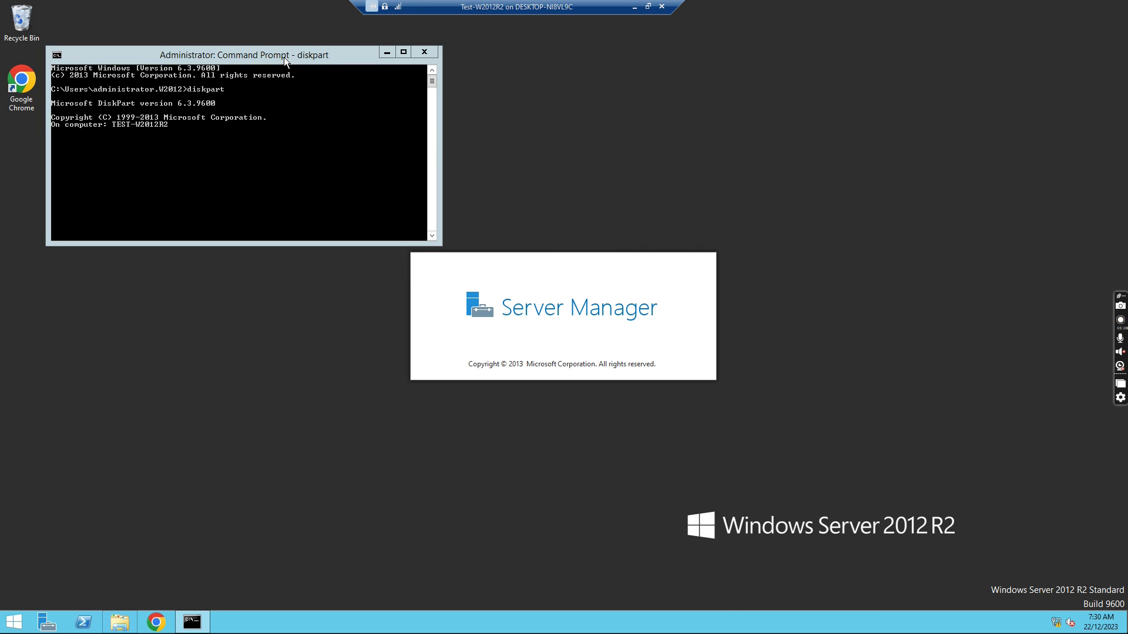
{"action": "left_click_drag", "start_coordinate": [218, 55], "coordinate": [325, 127]}
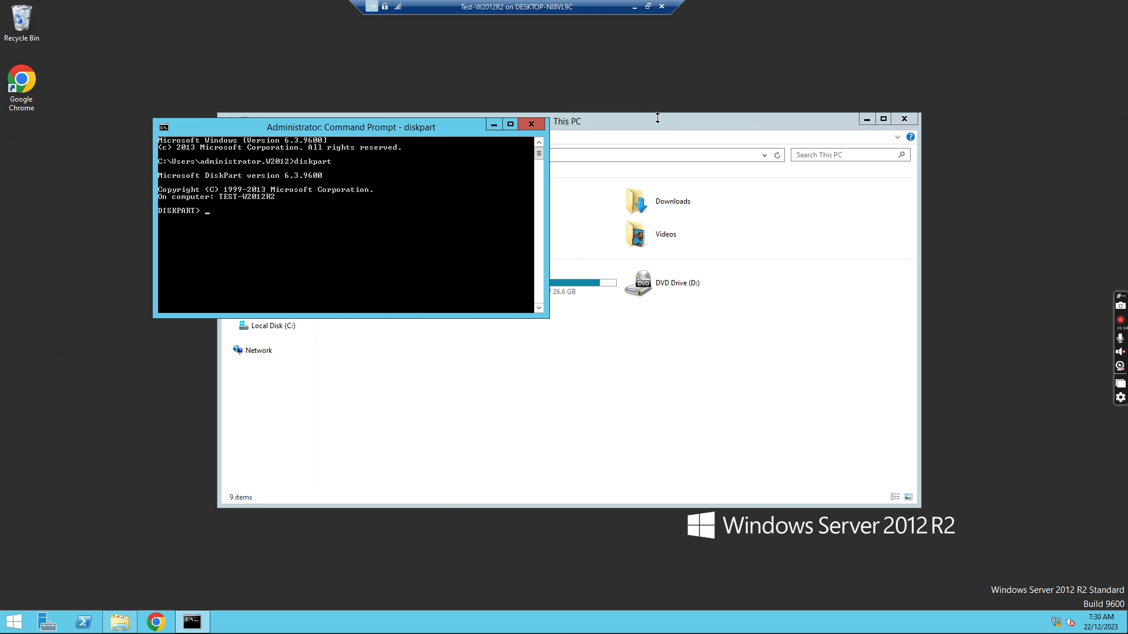
- Switch to File Explorer, open the C:\vhd folder, copy the path of disk2.vhd and move the window lower
{"action": "left_click_drag", "start_coordinate": [656, 118], "coordinate": [537, 62]}
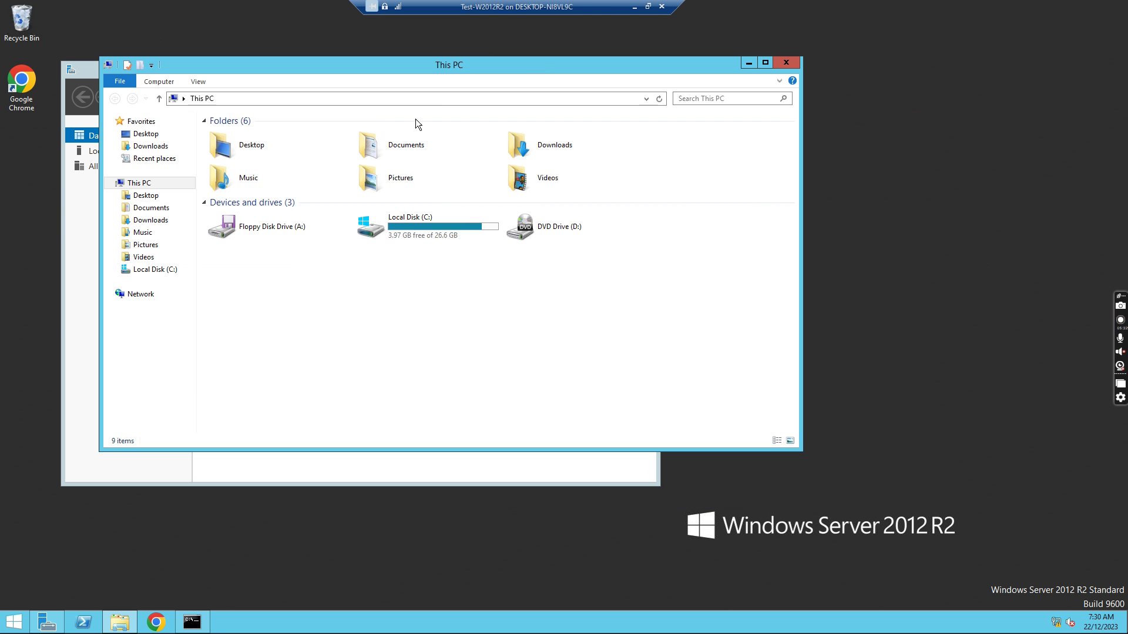
{"action": "double_click", "coordinate": [395, 221]}
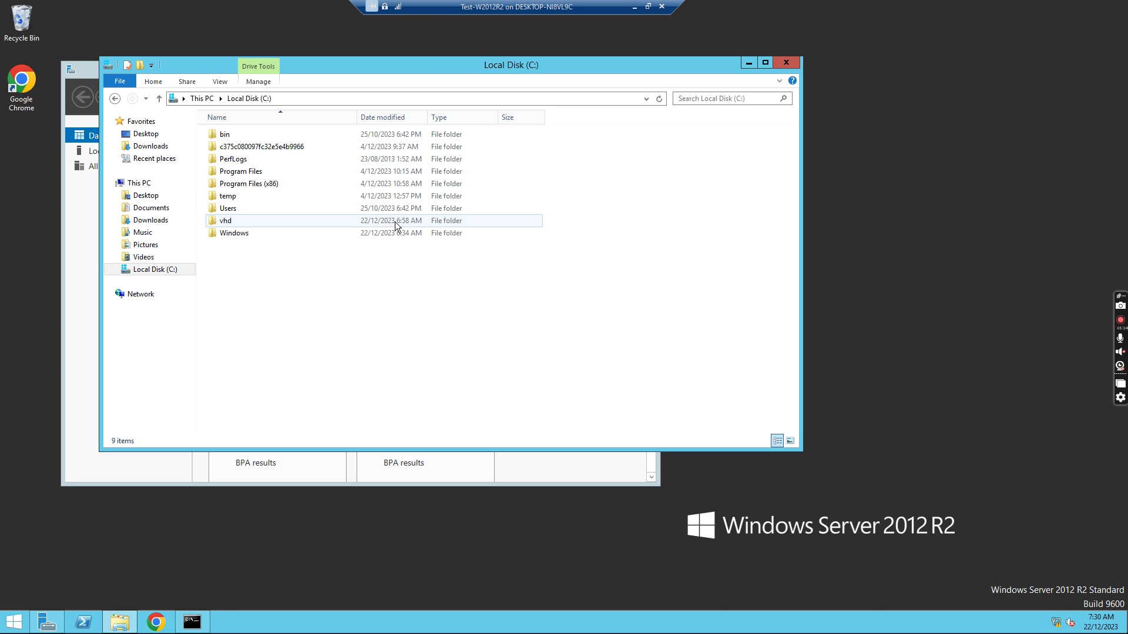
{"action": "double_click", "coordinate": [231, 221]}
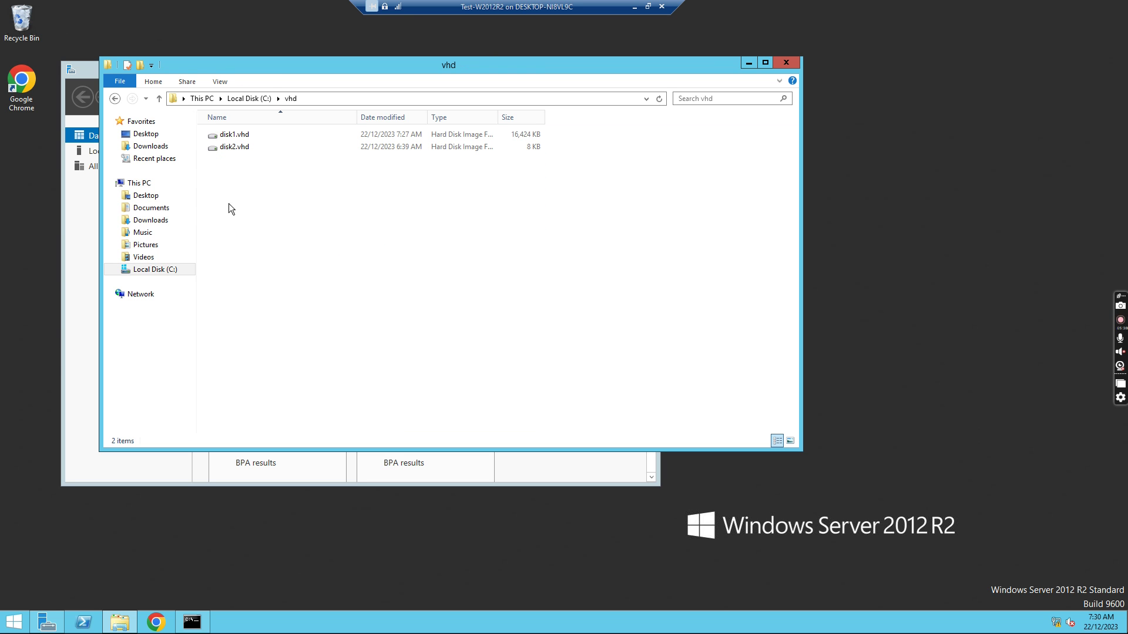
{"action": "right_click", "coordinate": [239, 147]}
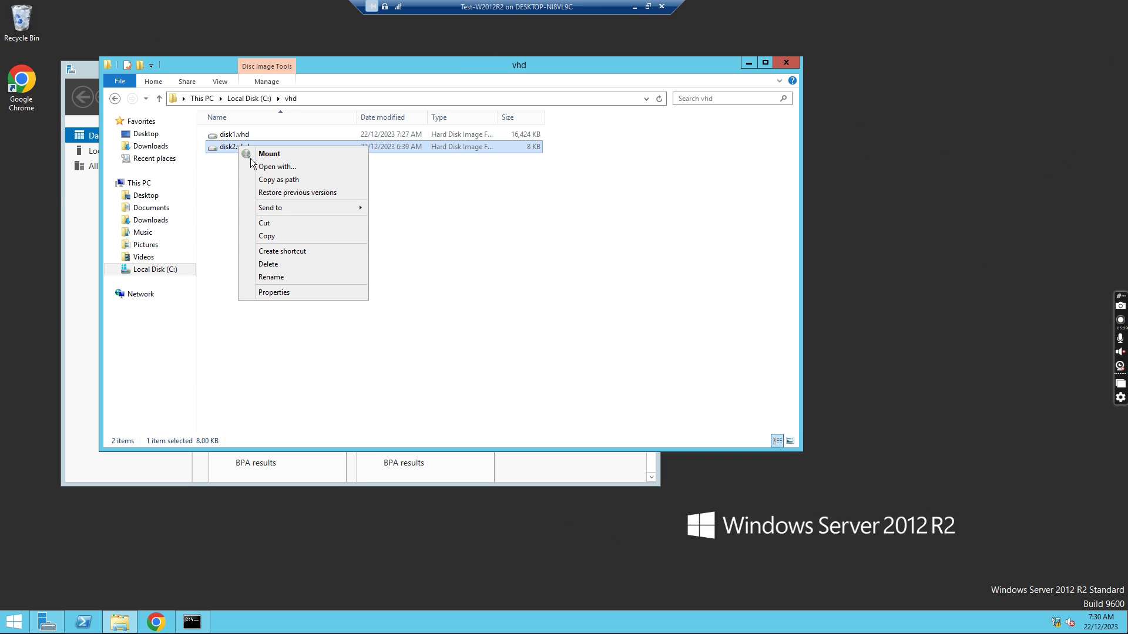
{"action": "left_click", "coordinate": [281, 180]}
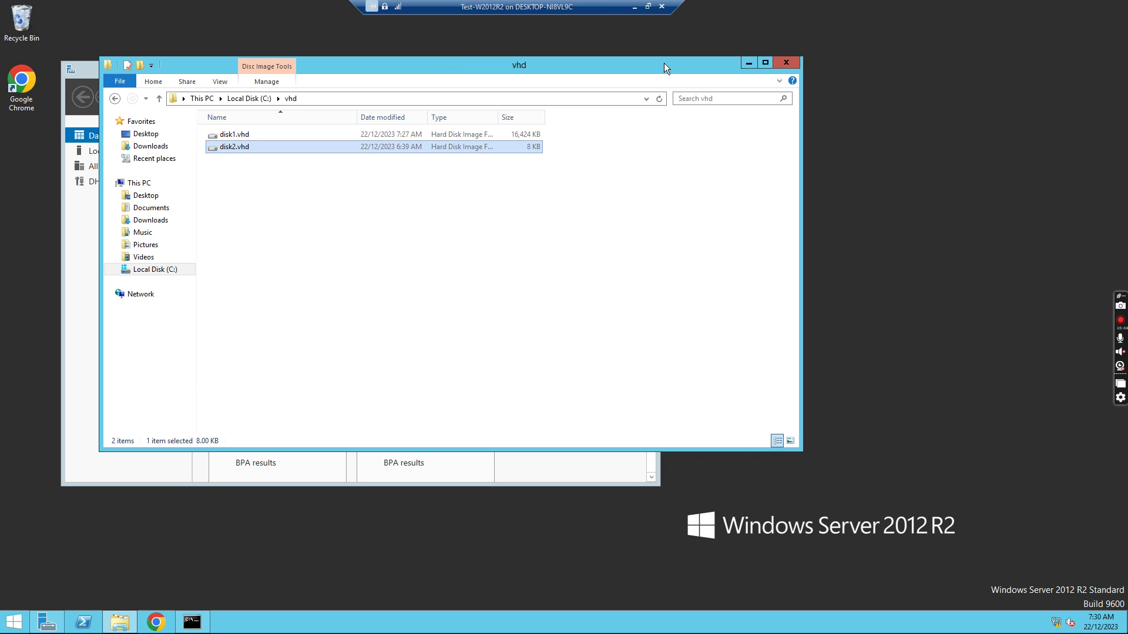
{"action": "left_click_drag", "start_coordinate": [612, 66], "coordinate": [621, 164]}
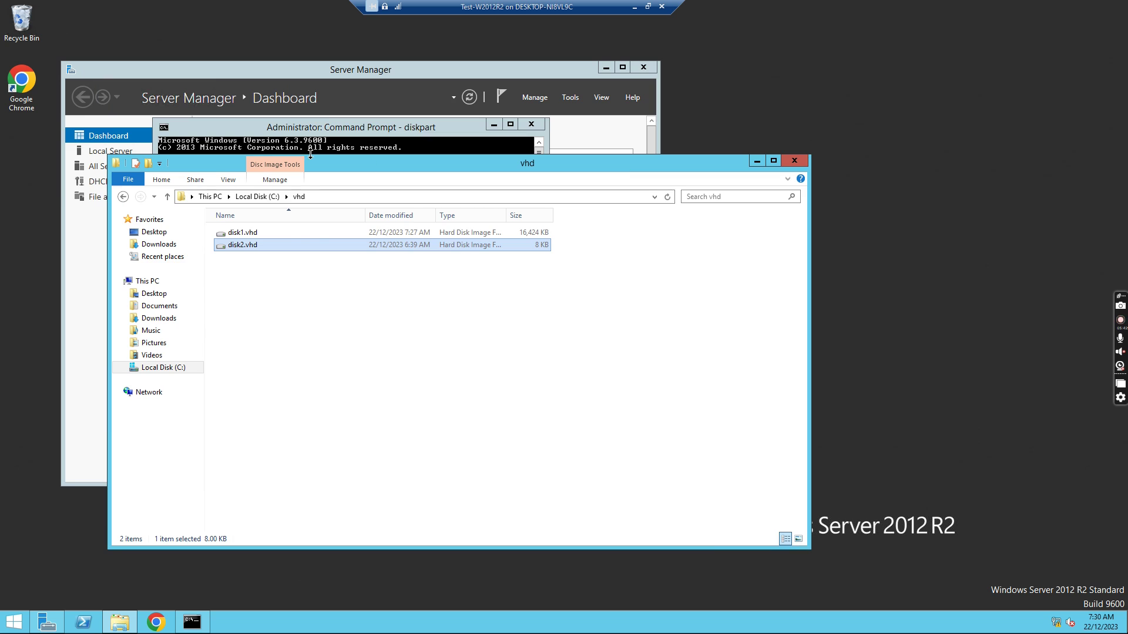
- In DiskPart, select the virtual disk file "C:\vhd\disk2.vhd" using the copied path and list the virtual disks
{"action": "left_click", "coordinate": [203, 624]}
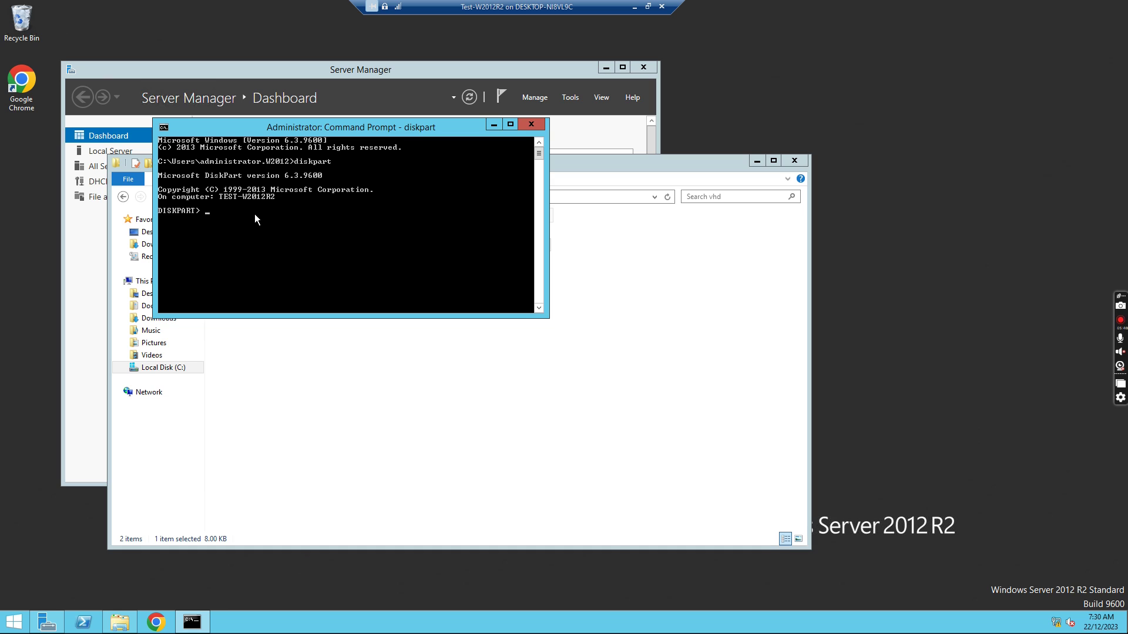
{"action": "type", "text": "seli"}
{"action": "key", "text": "BackSpace"}
{"action": "type", "text": "ect vdisk file="}
{"action": "right_click", "coordinate": [375, 207]}
{"action": "left_click", "coordinate": [414, 242]}
{"action": "key", "text": "Return"}
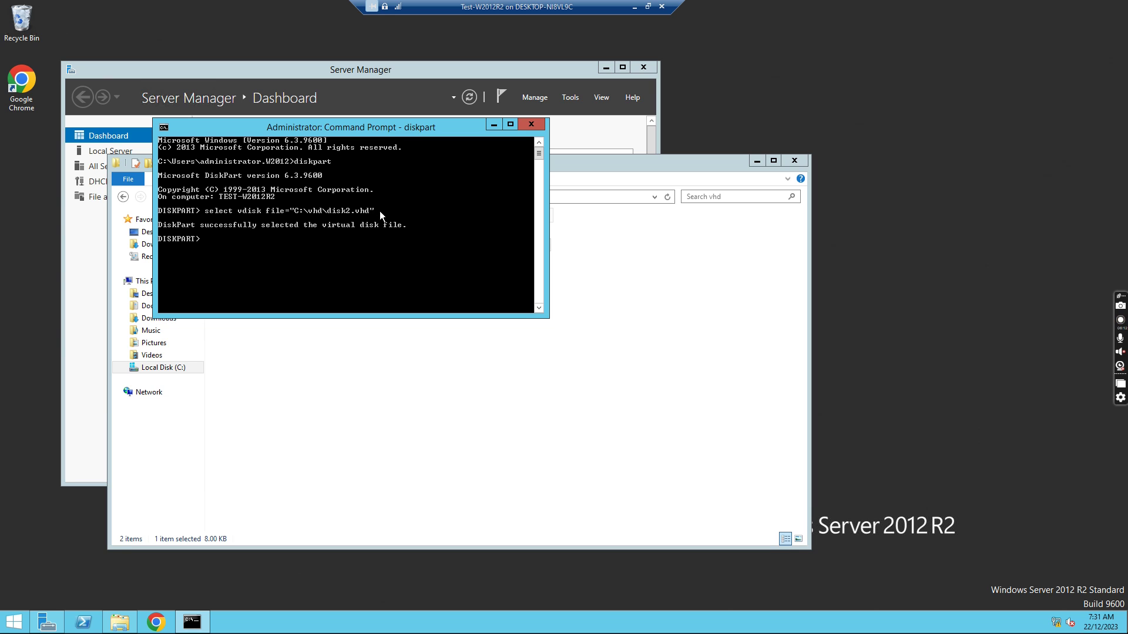
{"action": "type", "text": "list vdisk"}
{"action": "key", "text": "Return"}
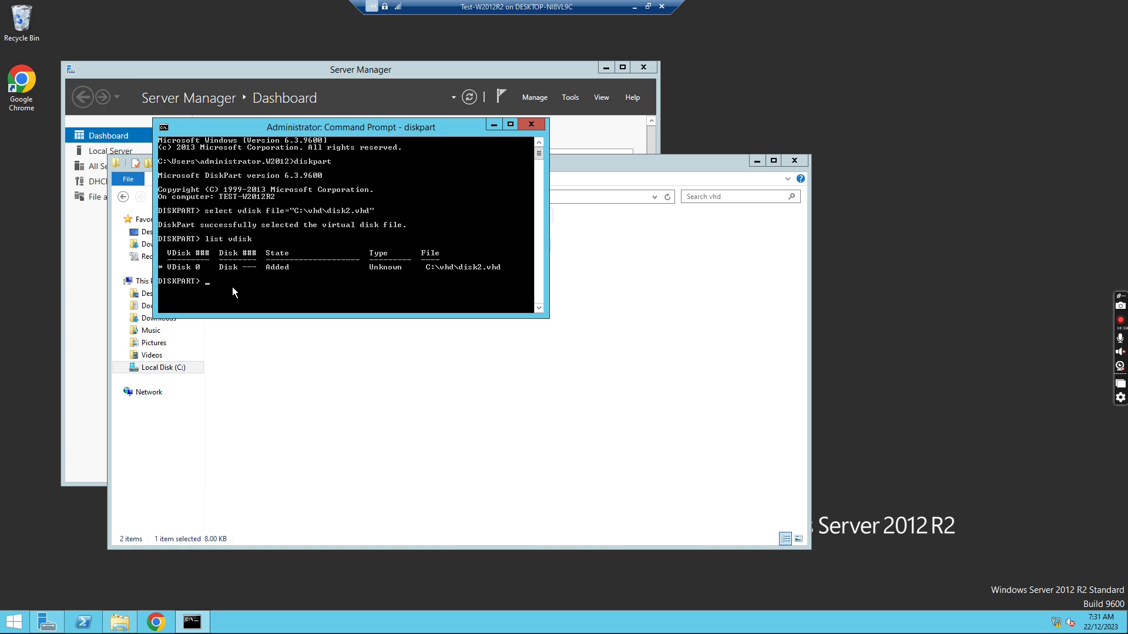
- Expand the selected virtual disk to a maximum of 2048 MB and attach it
{"action": "type", "text": "pand vdisk maximum=20"}
{"action": "type", "text": "48"}
{"action": "key", "text": "Return"}
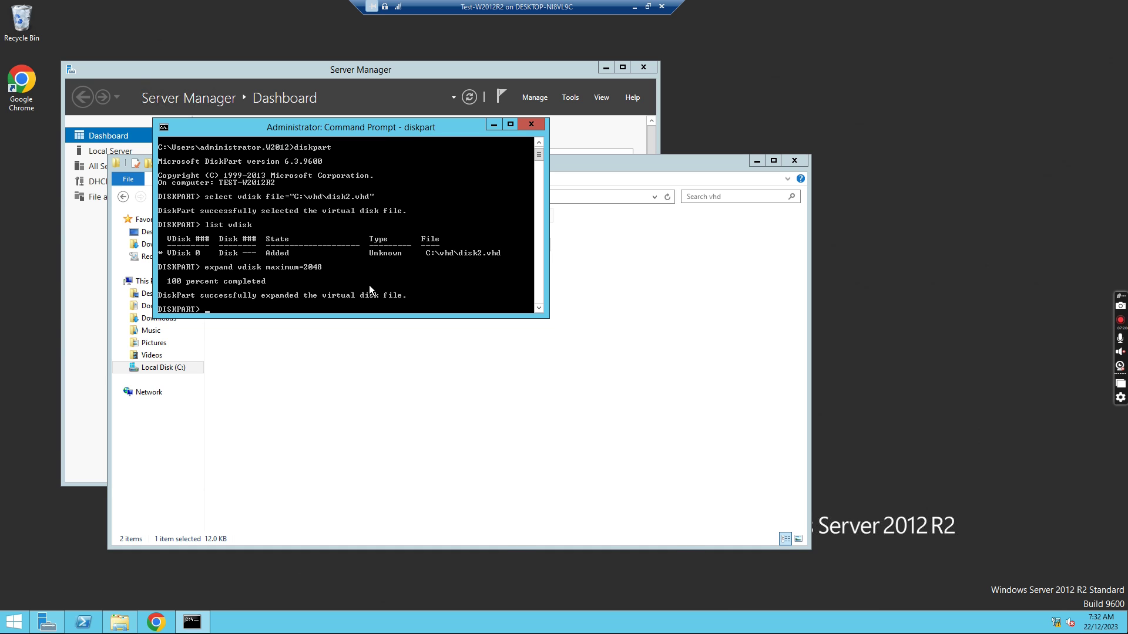
{"action": "type", "text": "ttach vdisk"}
{"action": "key", "text": "Return"}
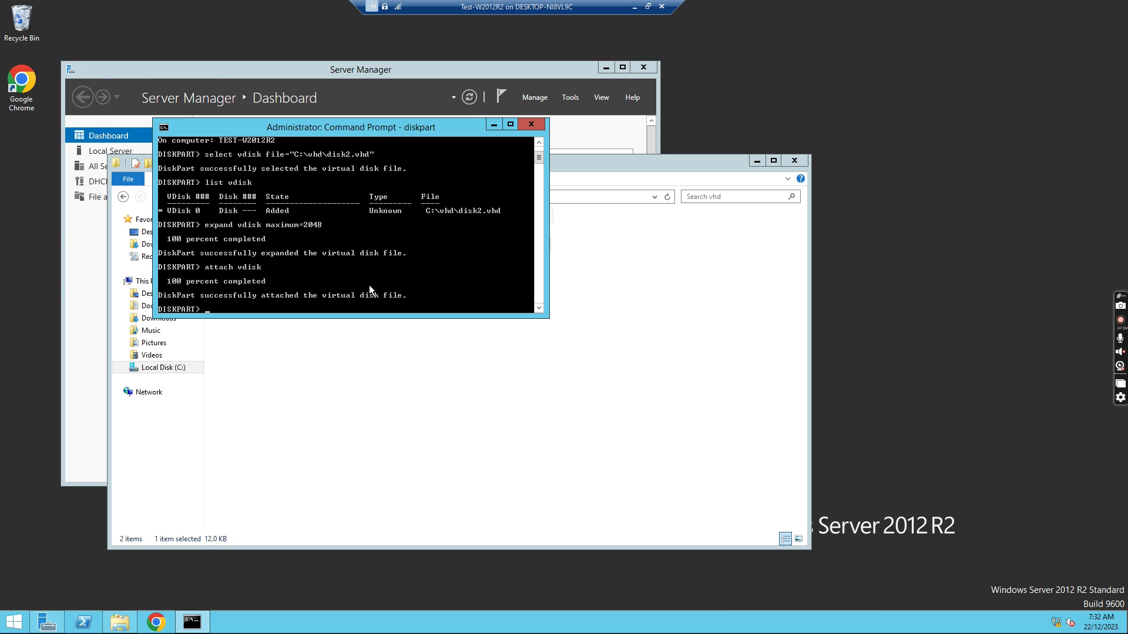
- Open Disk Management in Computer Management from Server Manager and initialize Disk 1 with the MBR partition style
{"action": "left_click", "coordinate": [50, 612]}
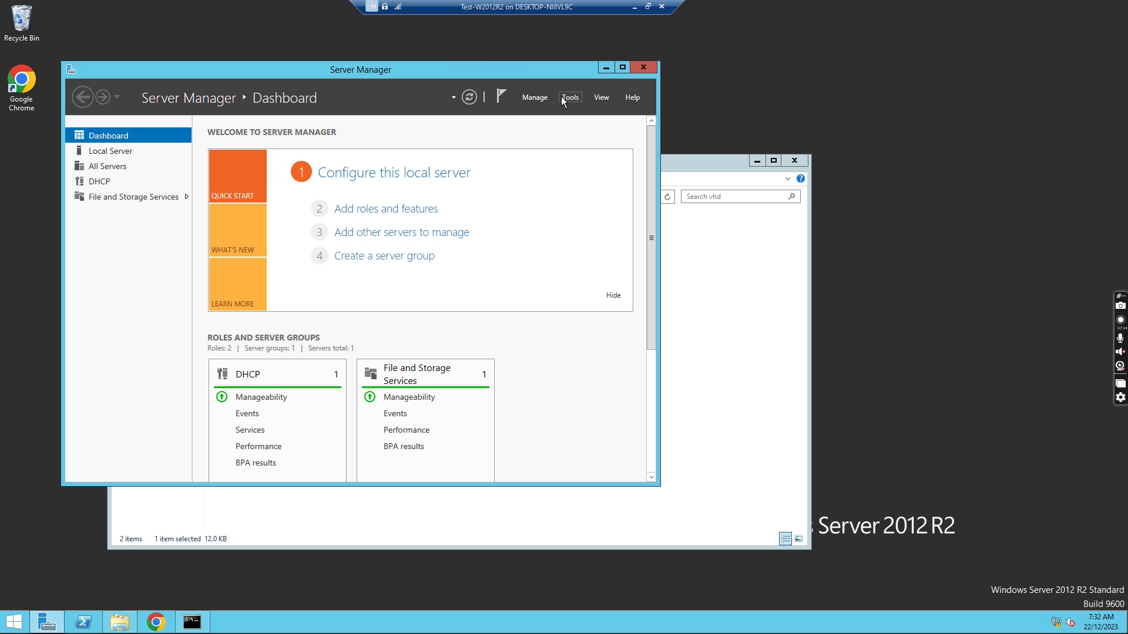
{"action": "left_click", "coordinate": [568, 101]}
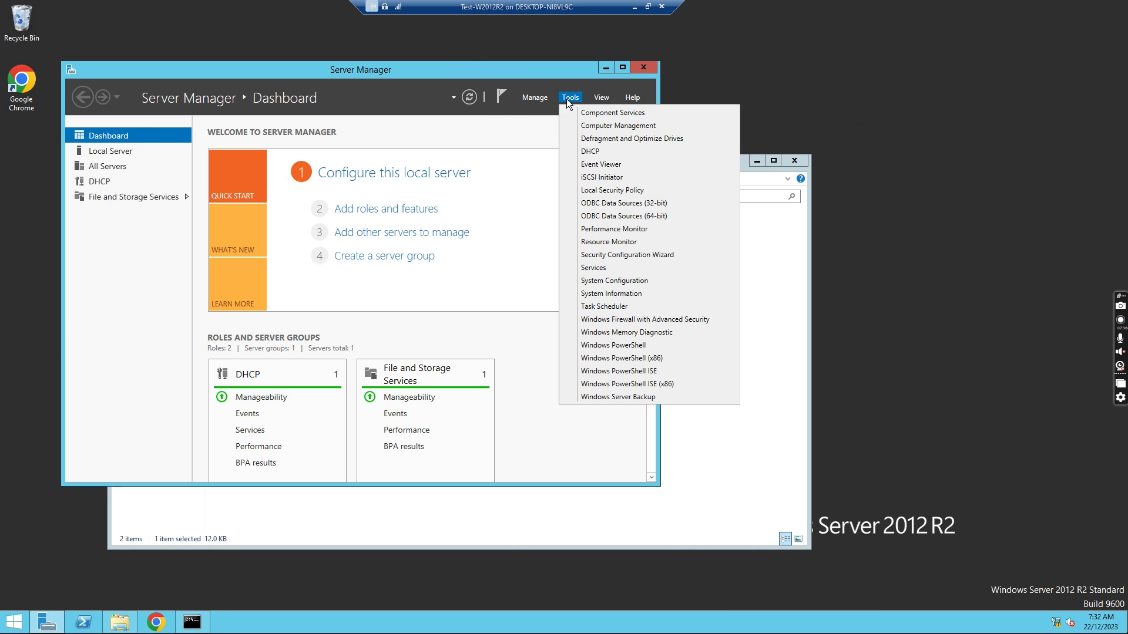
{"action": "left_click", "coordinate": [618, 126]}
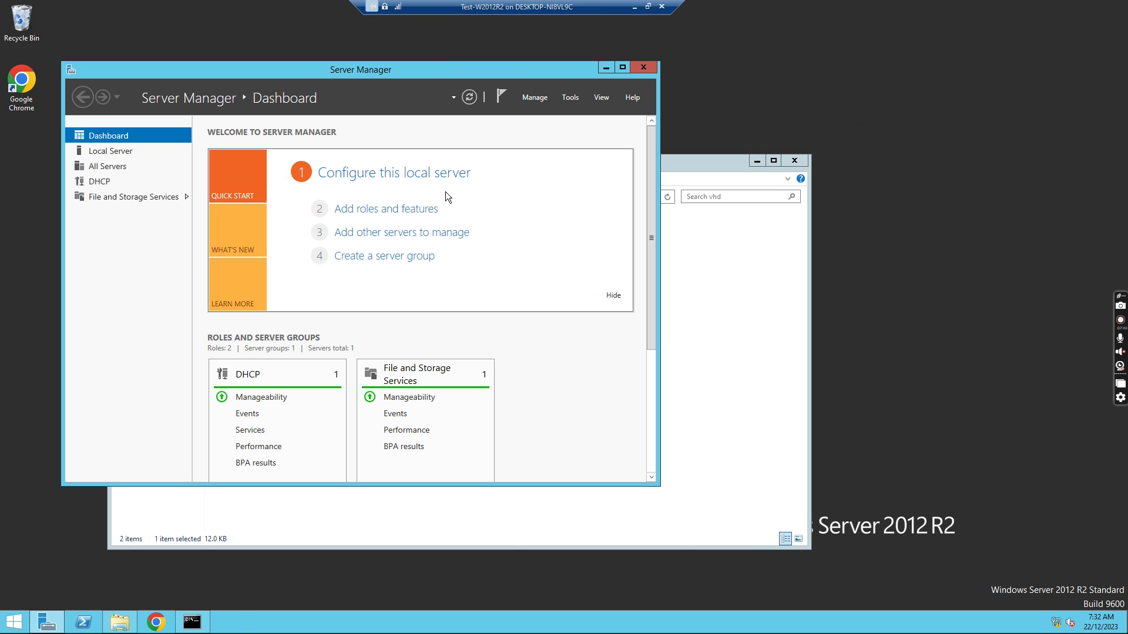
{"action": "left_click", "coordinate": [73, 172]}
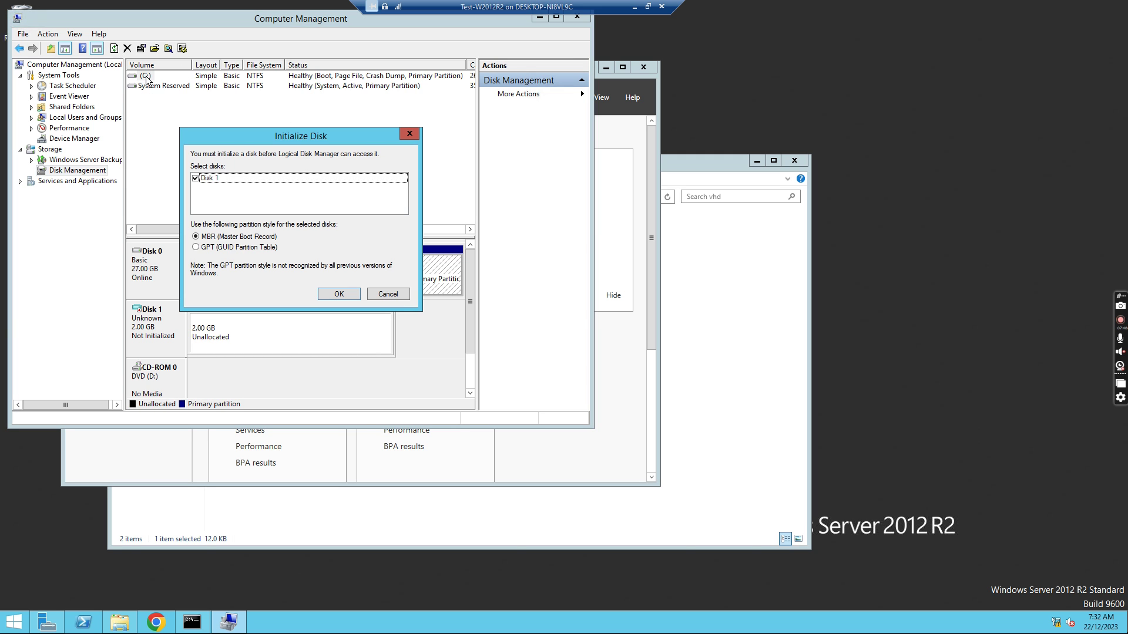
{"action": "left_click", "coordinate": [340, 295]}
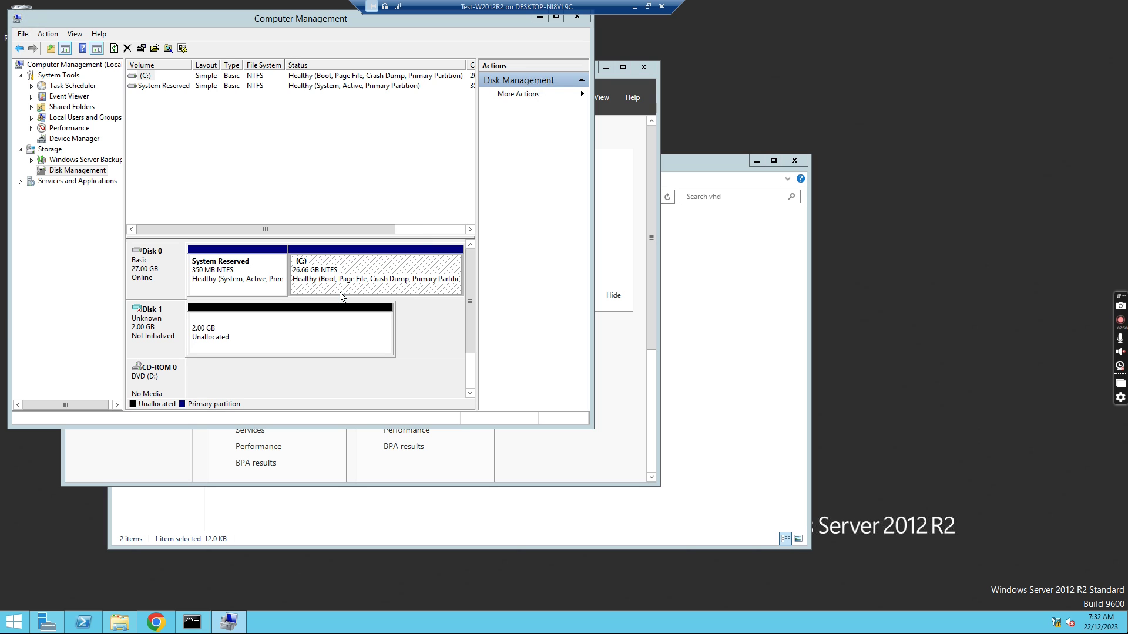
- Create a 2045 MB simple volume on Disk 1 with drive letter E, NTFS, quick format and label New Volume
{"action": "right_click", "coordinate": [291, 333]}
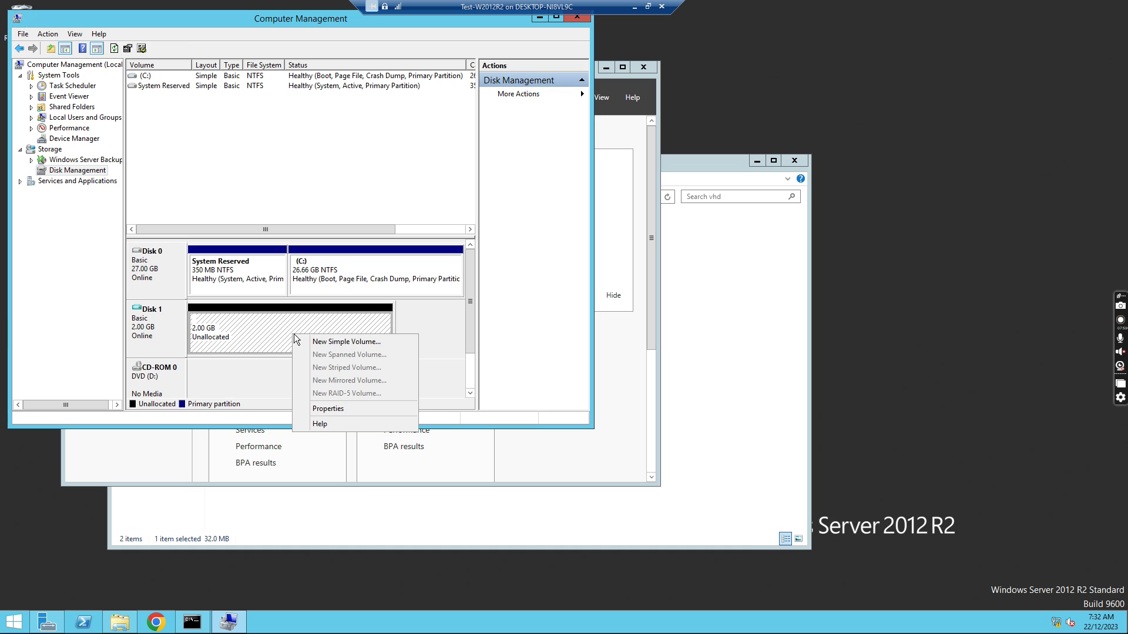
{"action": "left_click", "coordinate": [339, 344]}
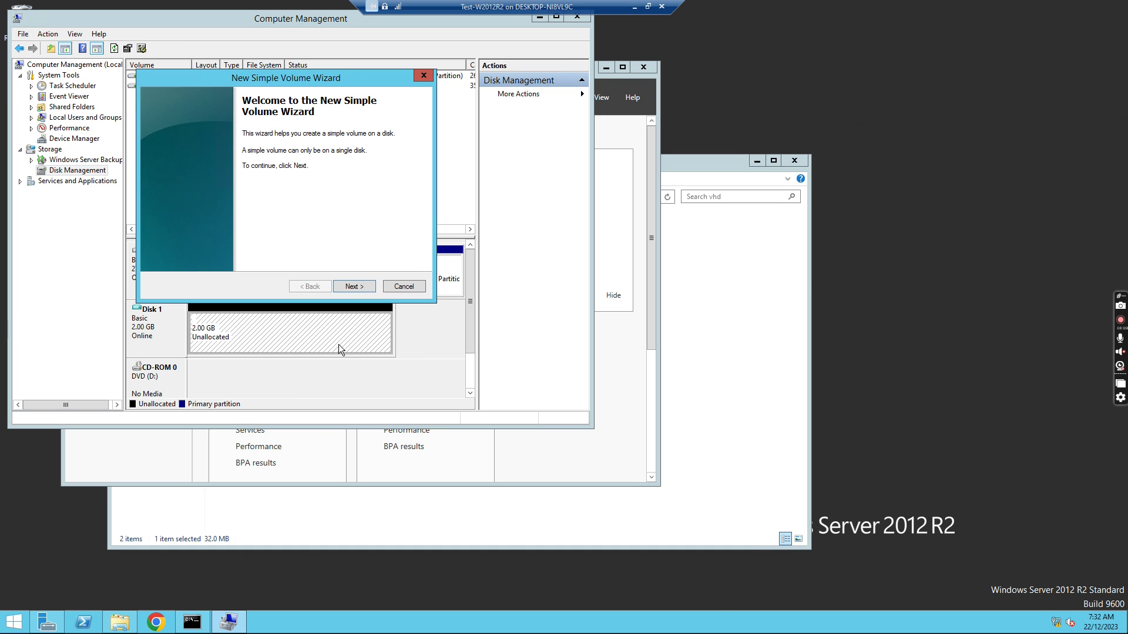
{"action": "left_click", "coordinate": [357, 288]}
{"action": "left_click", "coordinate": [357, 288]}
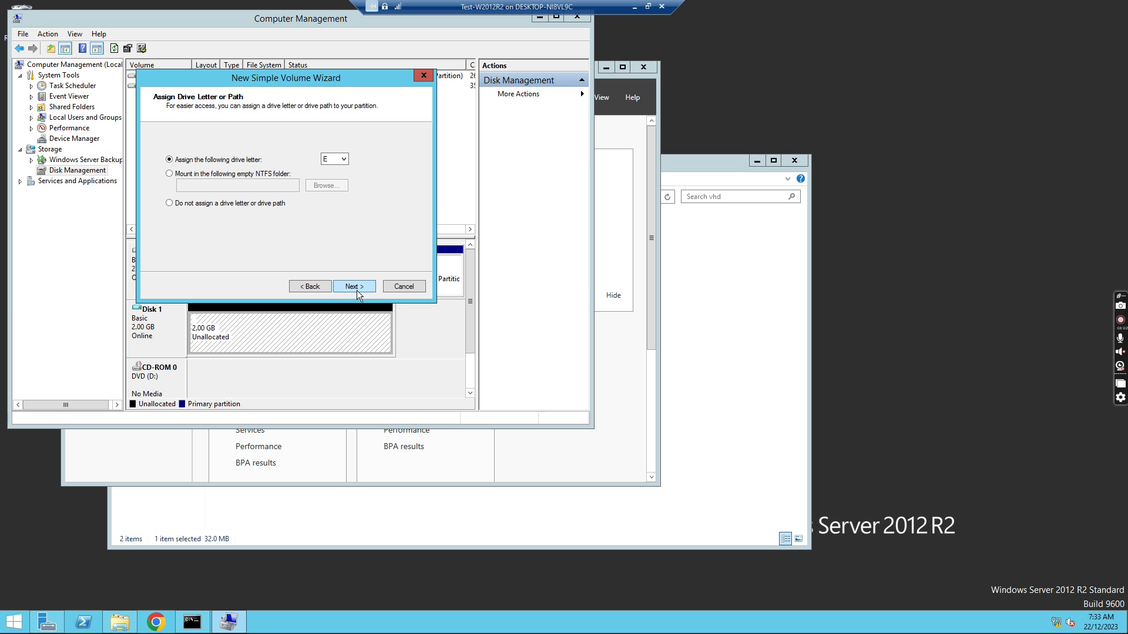
{"action": "left_click", "coordinate": [357, 289]}
{"action": "left_click", "coordinate": [357, 287]}
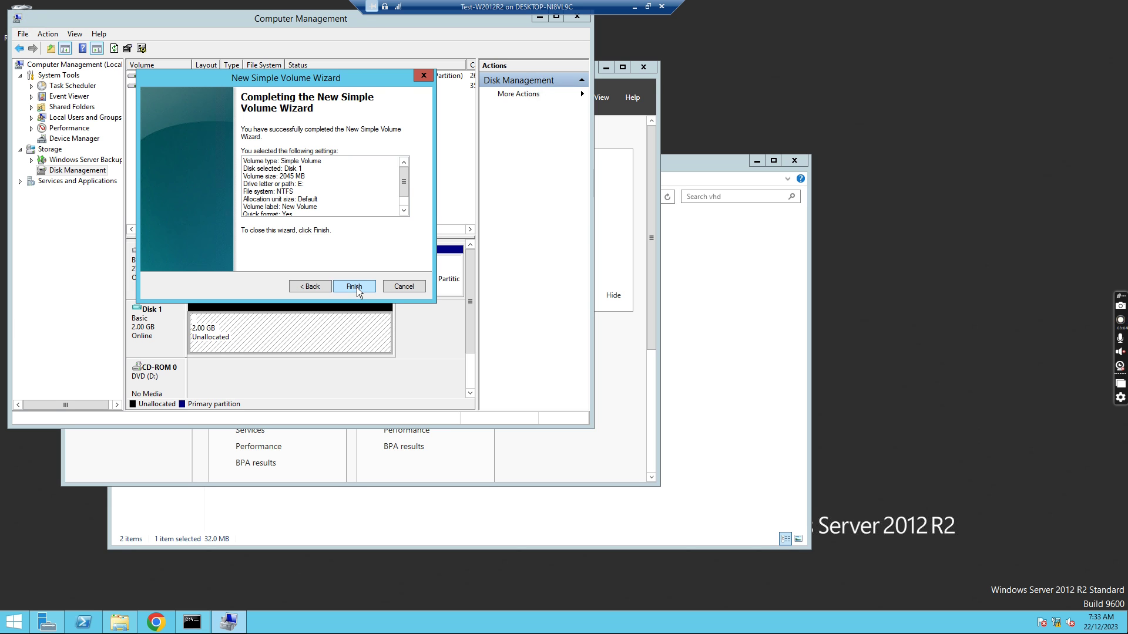
{"action": "left_click", "coordinate": [358, 283]}
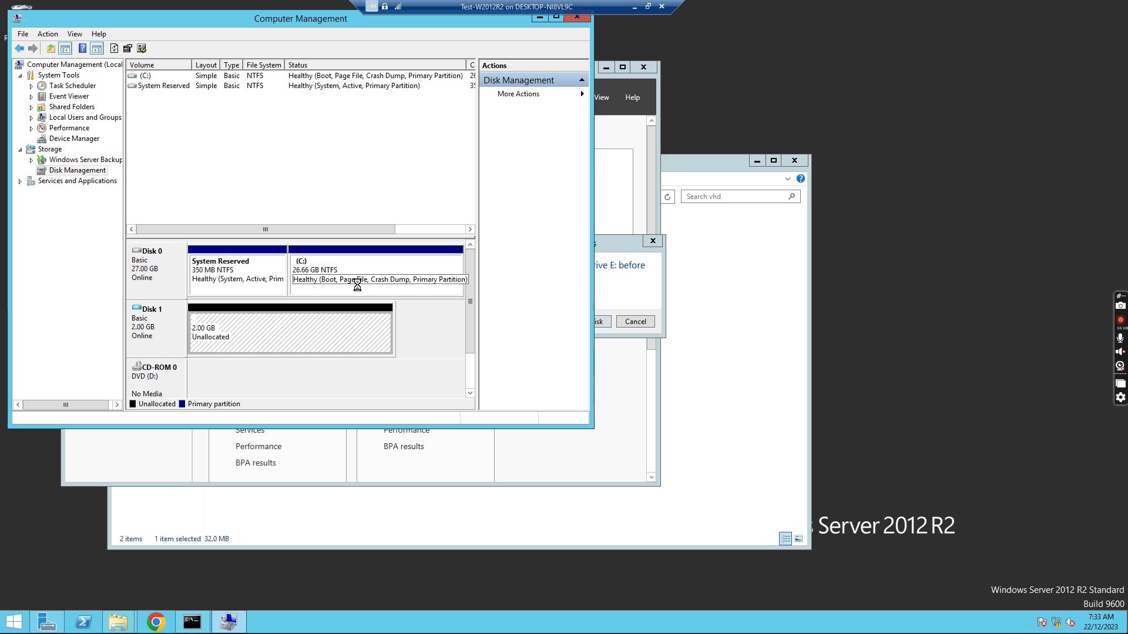
- Quick-format drive E: as NTFS with 4096-byte allocation units and the label New Volume, then close the format dialog
{"action": "left_click", "coordinate": [617, 289]}
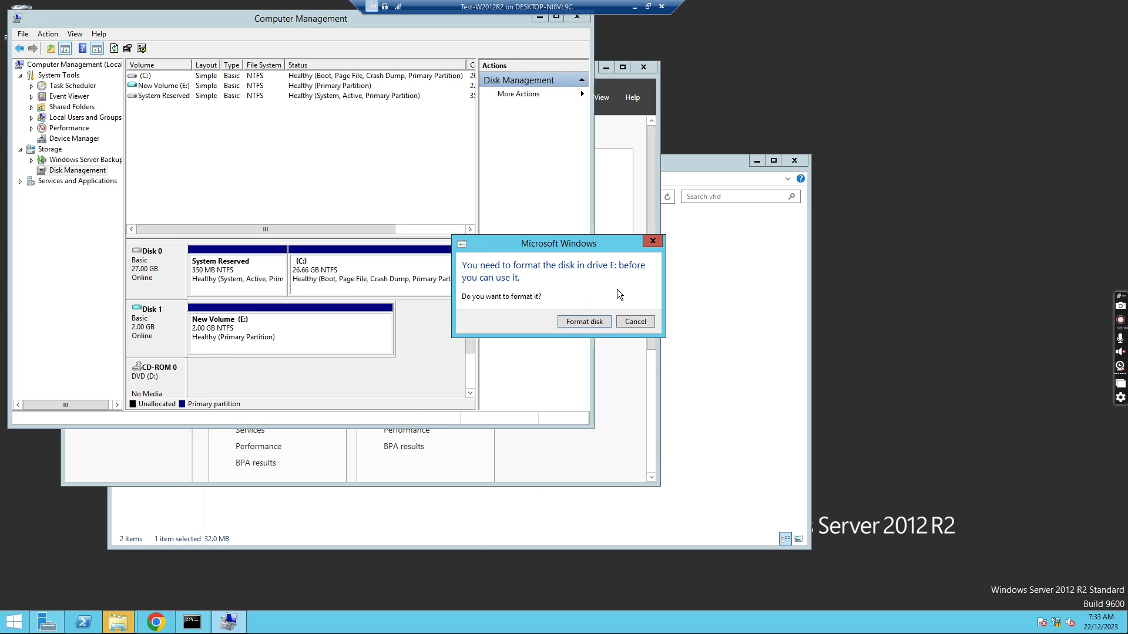
{"action": "left_click", "coordinate": [588, 322]}
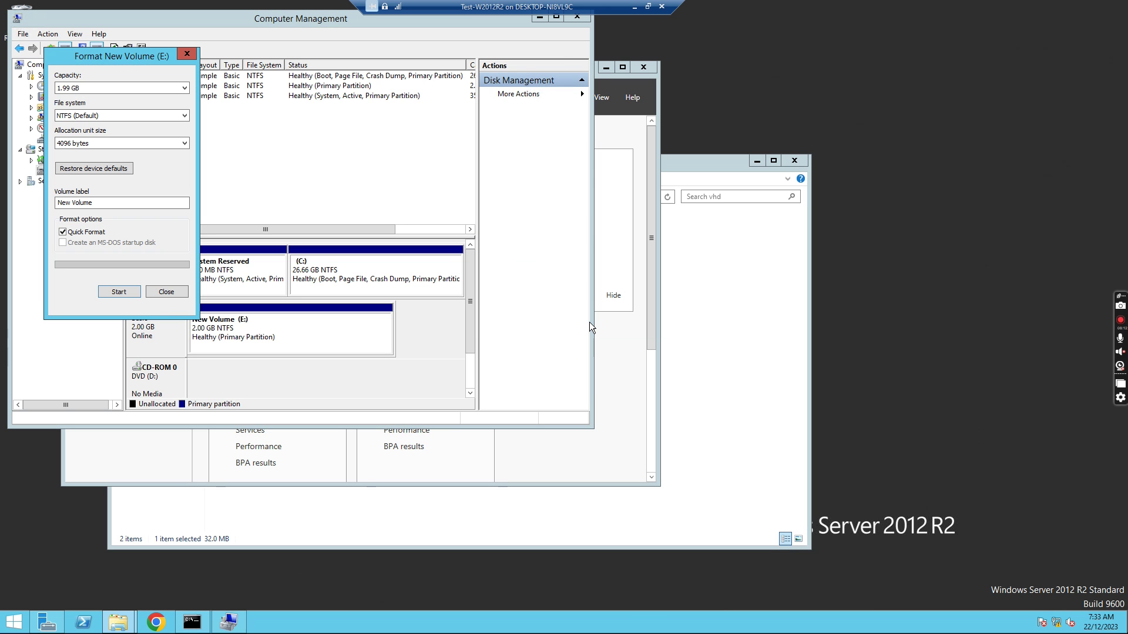
{"action": "left_click", "coordinate": [117, 293]}
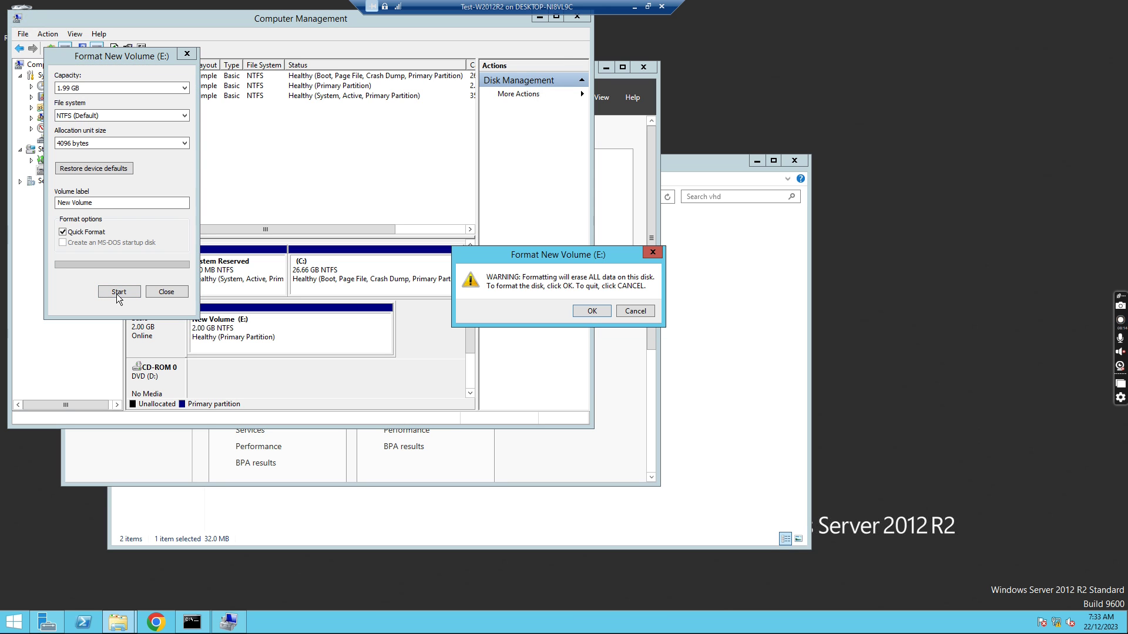
{"action": "left_click", "coordinate": [592, 311]}
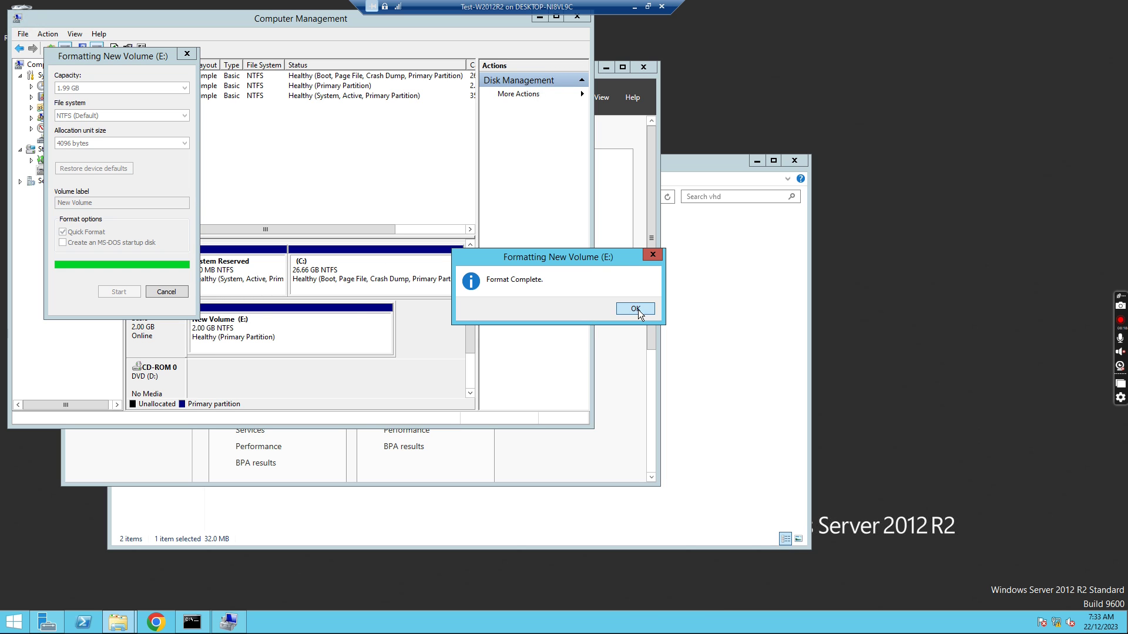
{"action": "left_click", "coordinate": [637, 309]}
{"action": "left_click", "coordinate": [164, 289]}
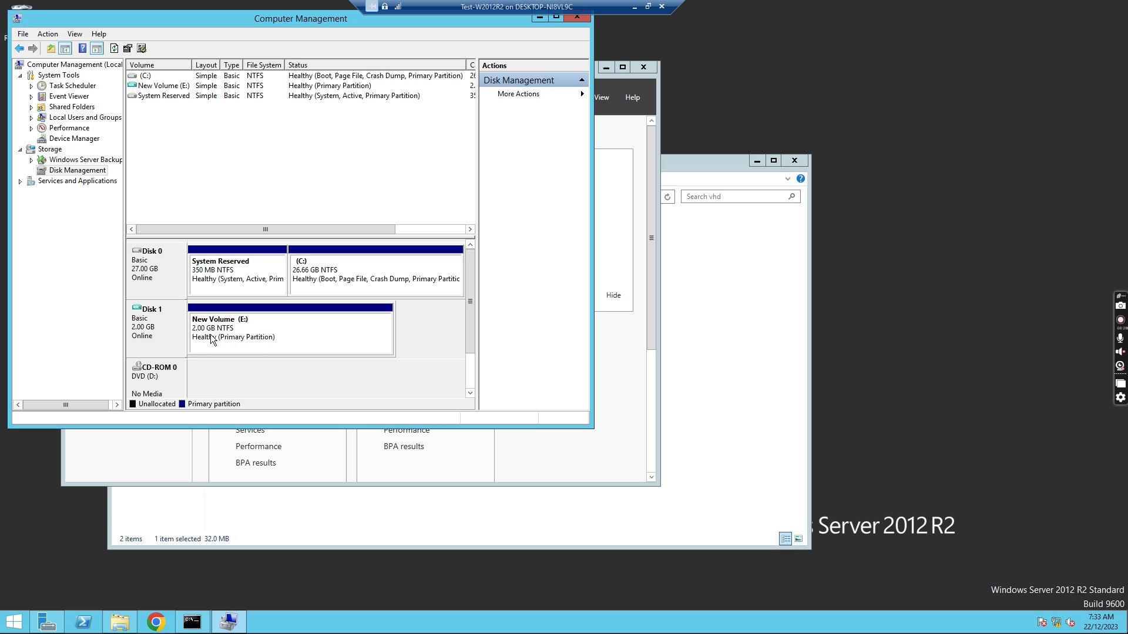
- Create a new text document with the default name on New Volume (E:) in File Explorer and close the window
{"action": "left_click", "coordinate": [183, 87]}
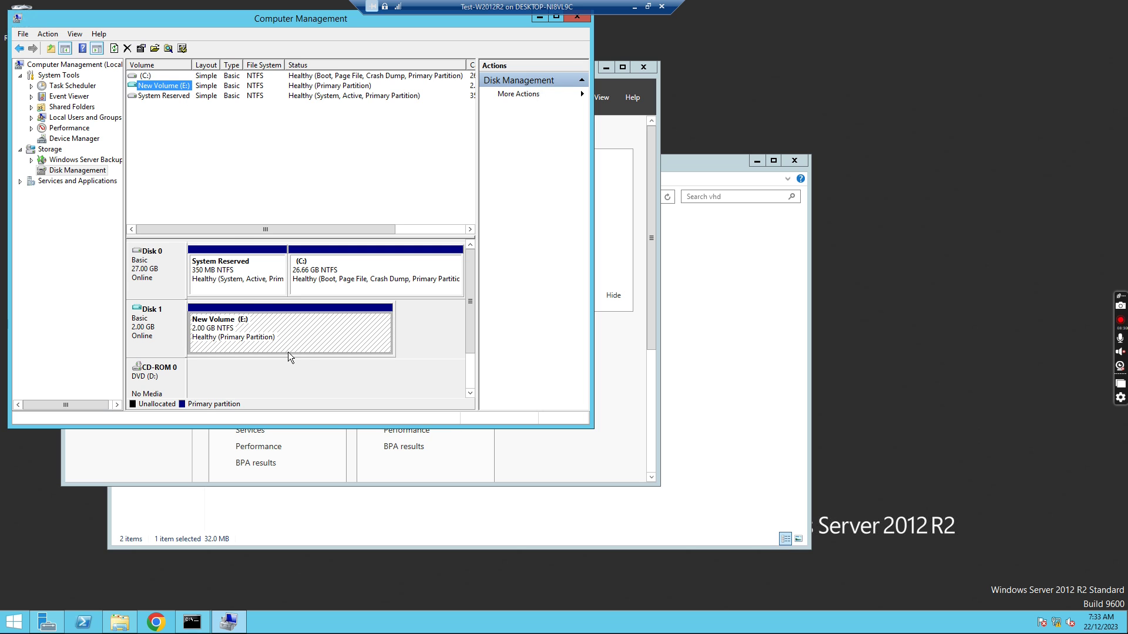
{"action": "left_click", "coordinate": [700, 401]}
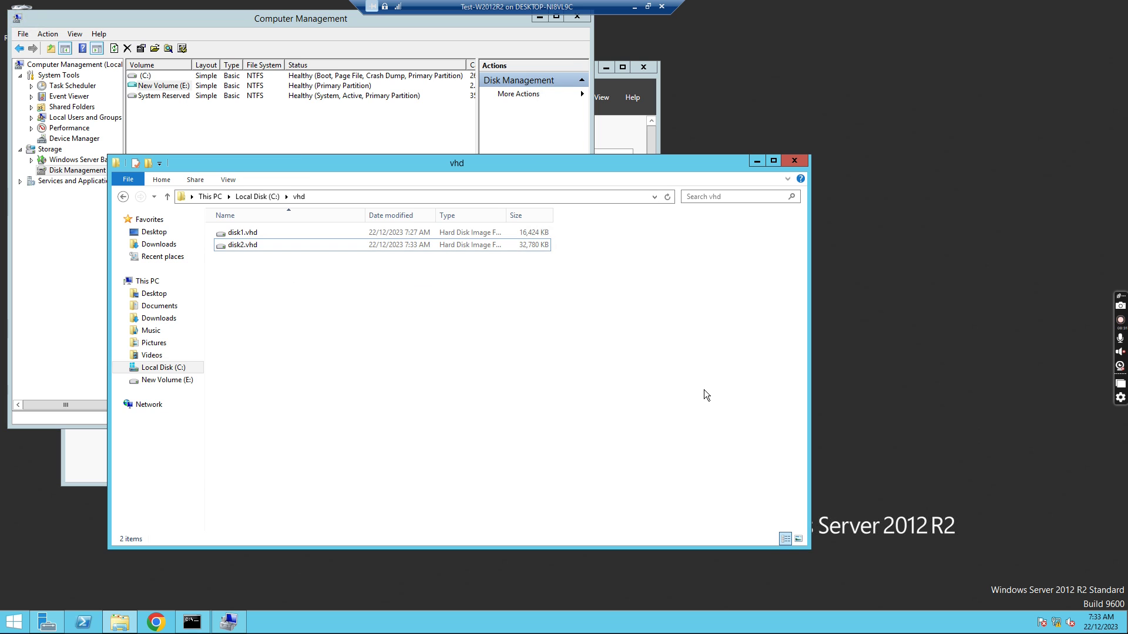
{"action": "left_click", "coordinate": [156, 382]}
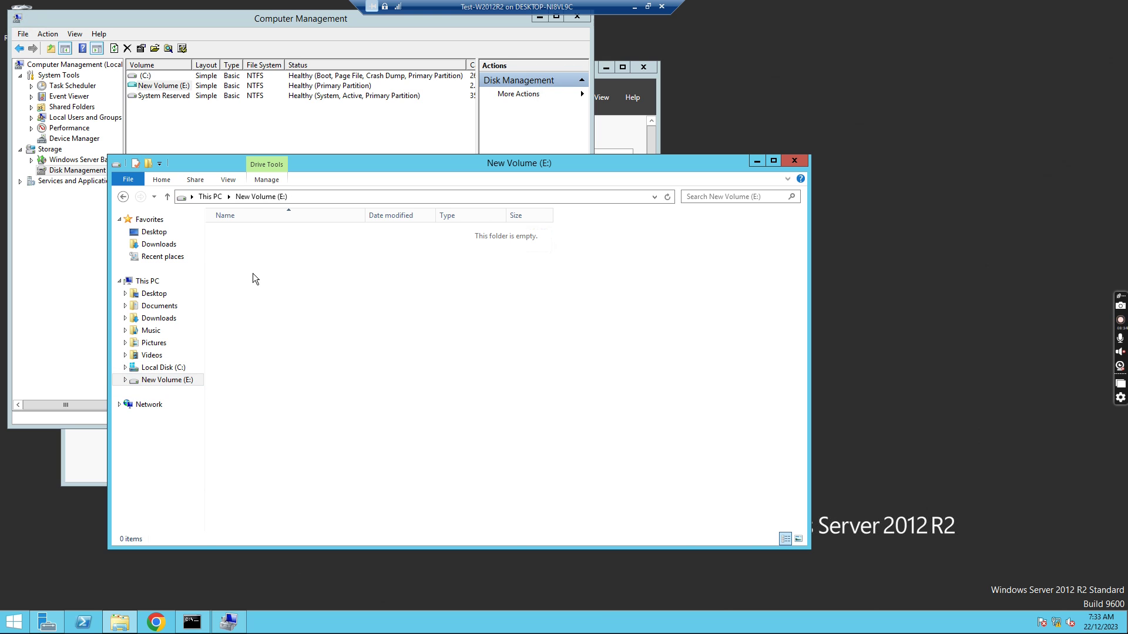
{"action": "right_click", "coordinate": [252, 273]}
{"action": "mouse_move", "coordinate": [297, 392]}
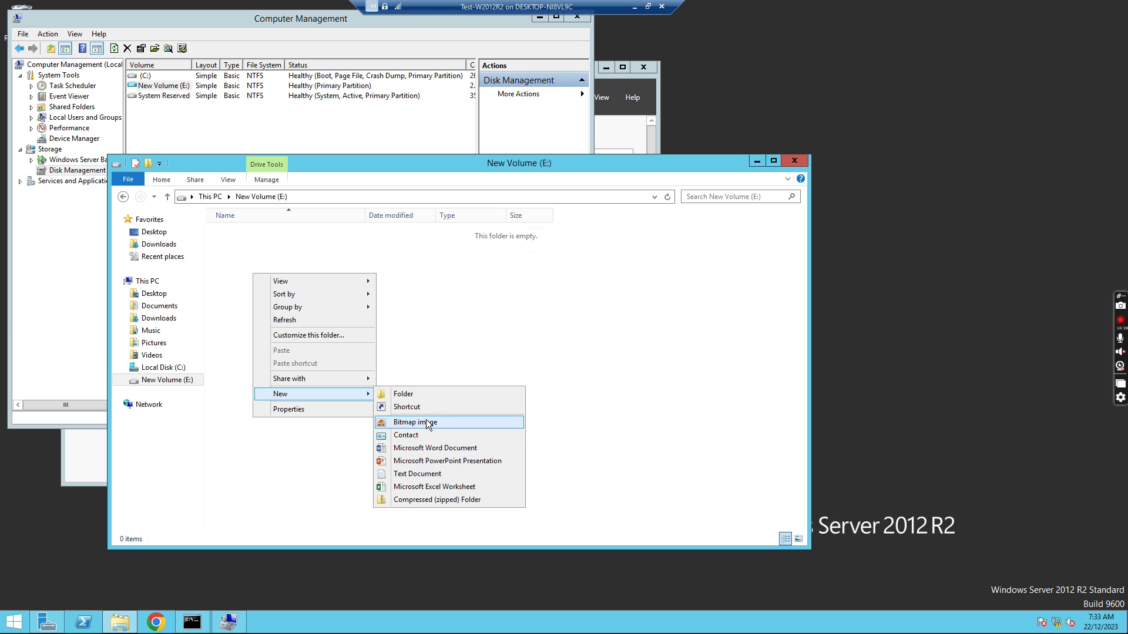
{"action": "left_click", "coordinate": [414, 473]}
{"action": "key", "text": "Return"}
{"action": "left_click", "coordinate": [291, 328]}
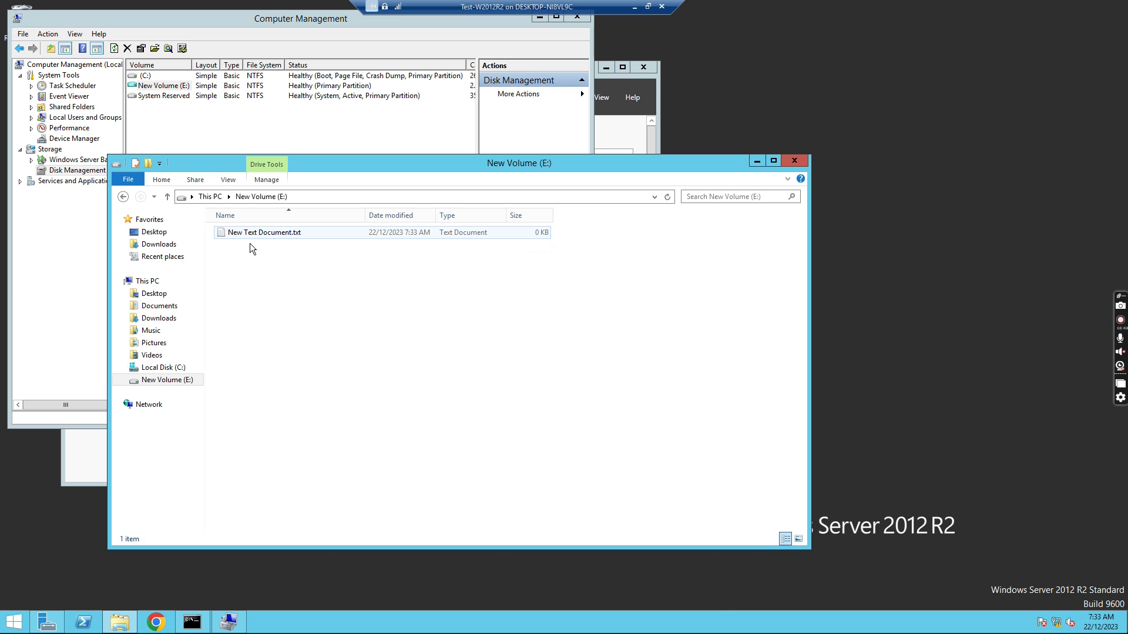
{"action": "left_click", "coordinate": [795, 161]}
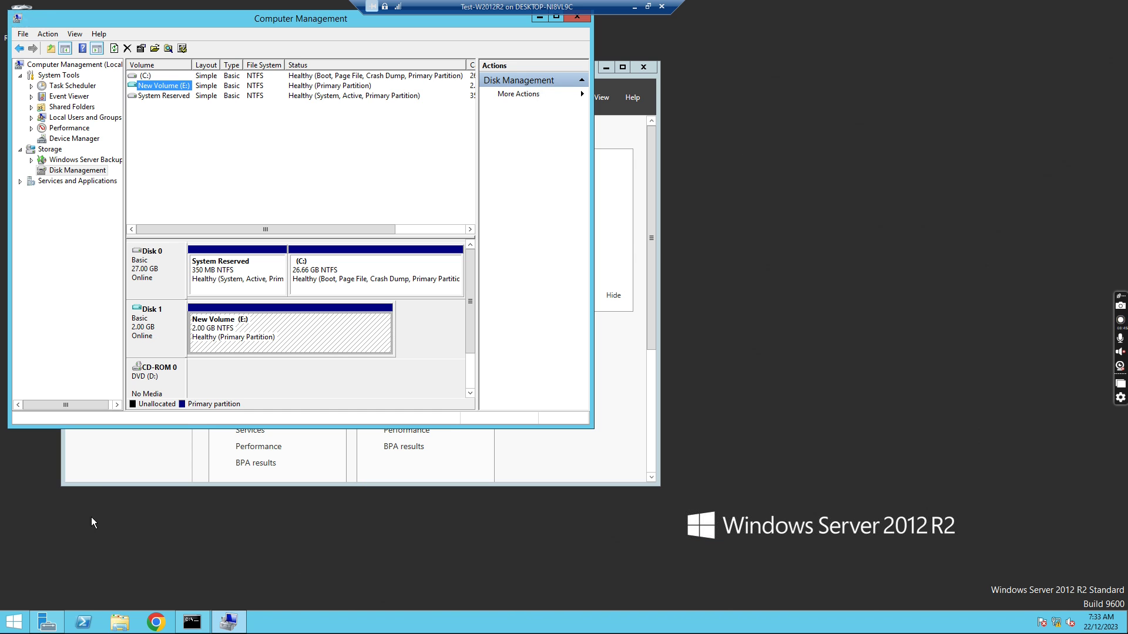
- Switch to the DiskPart command prompt, detach the virtual disk, and move the window off the Disk Management volume view
{"action": "left_click", "coordinate": [192, 623]}
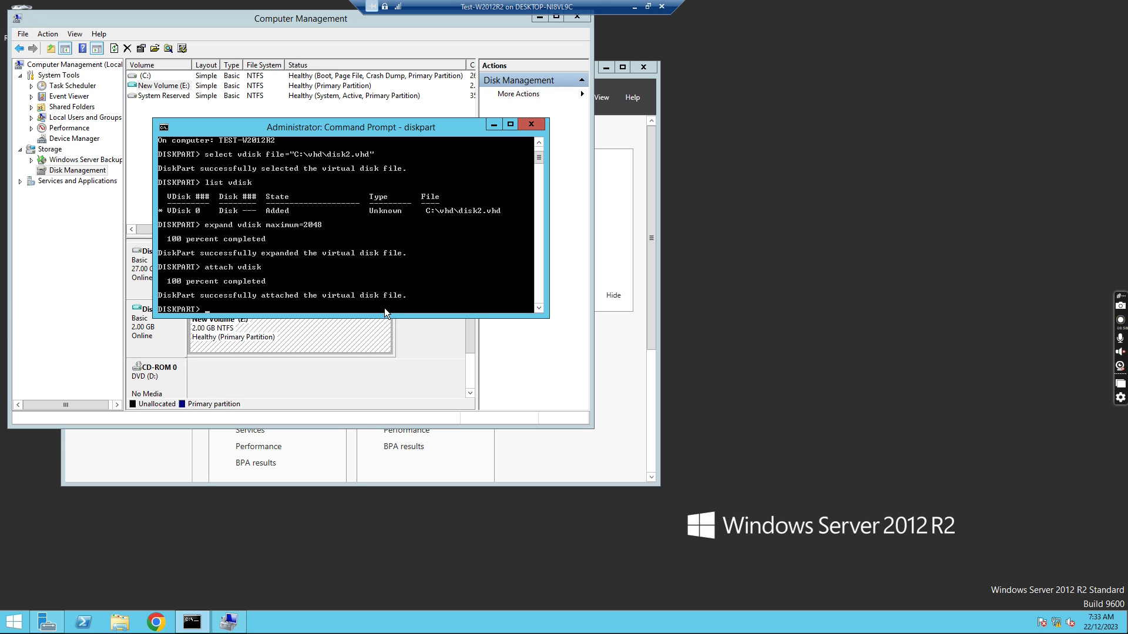
{"action": "type", "text": "tach vdisk"}
{"action": "key", "text": "Return"}
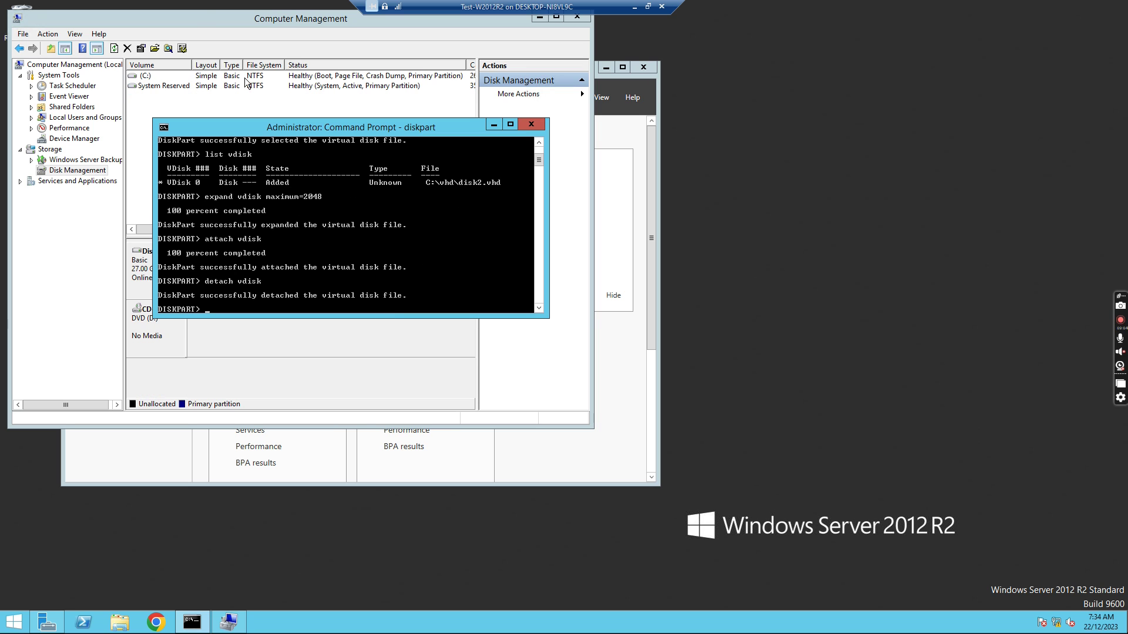
{"action": "left_click_drag", "start_coordinate": [252, 128], "coordinate": [456, 148]}
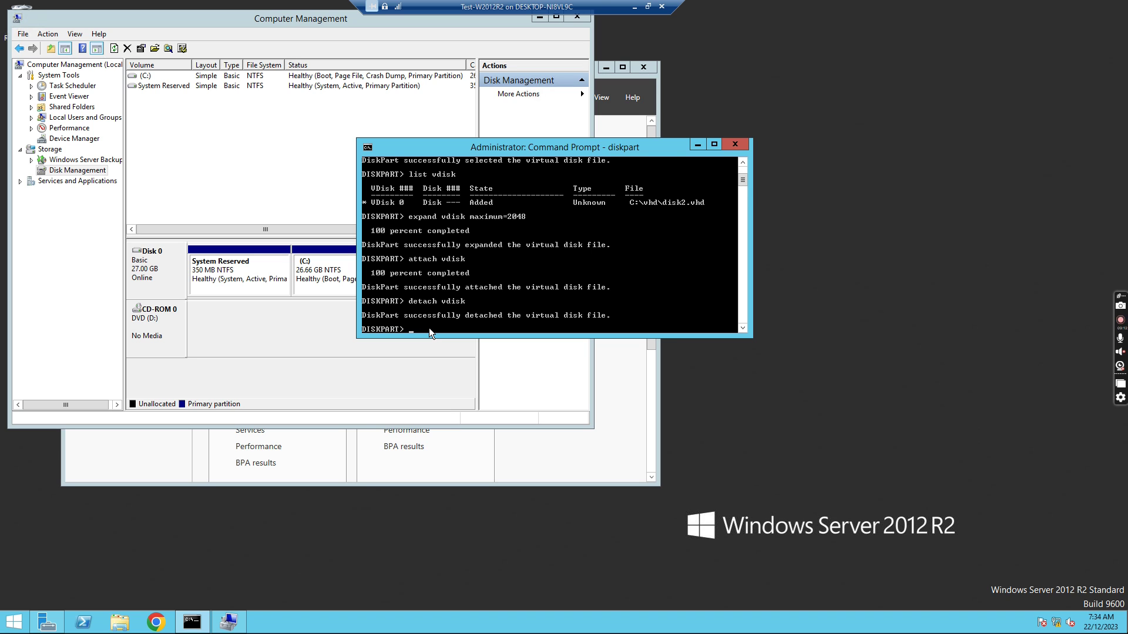
- Try to expand the detached virtual disk to a maximum of 2048 MB, and expand it to 3072 MB instead
{"action": "key", "text": "Up"}
{"action": "key", "text": "Return"}
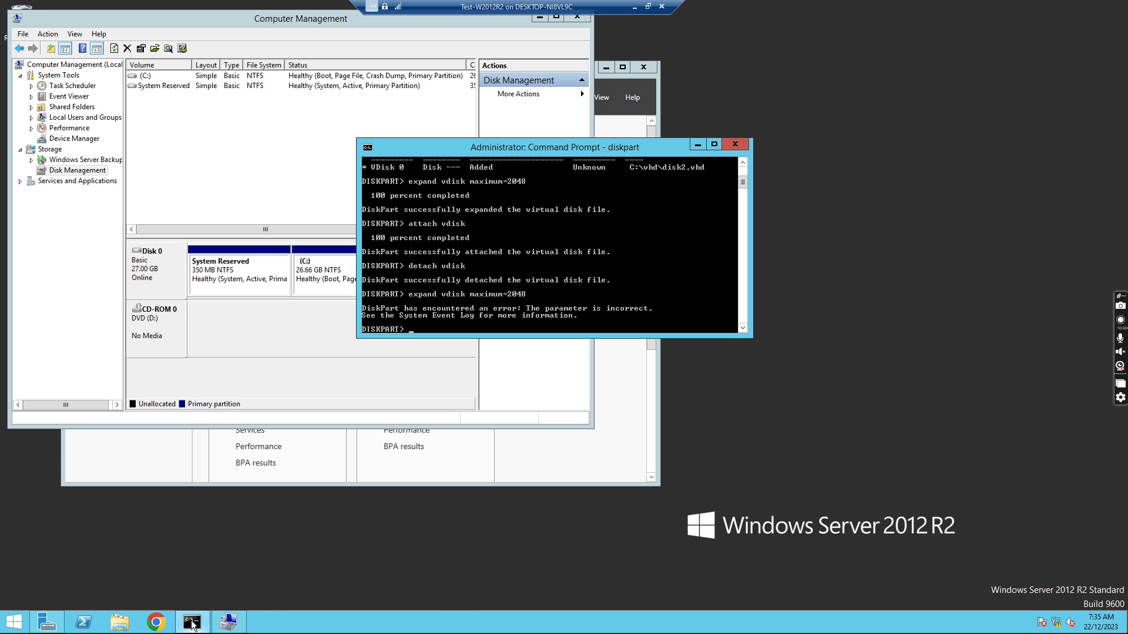
{"action": "mouse_move", "coordinate": [192, 622]}
{"action": "key", "text": "Up"}
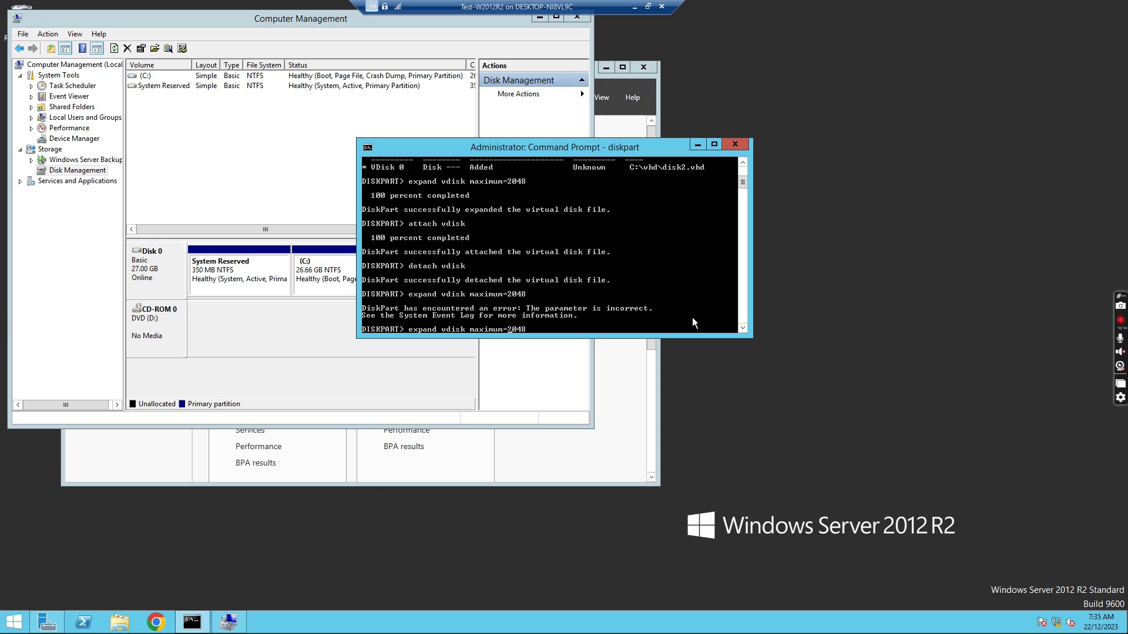
{"action": "type", "text": "3072"}
{"action": "key", "text": "Delete"}
{"action": "key", "text": "Delete"}
{"action": "key", "text": "Delete"}
{"action": "key", "text": "Return"}
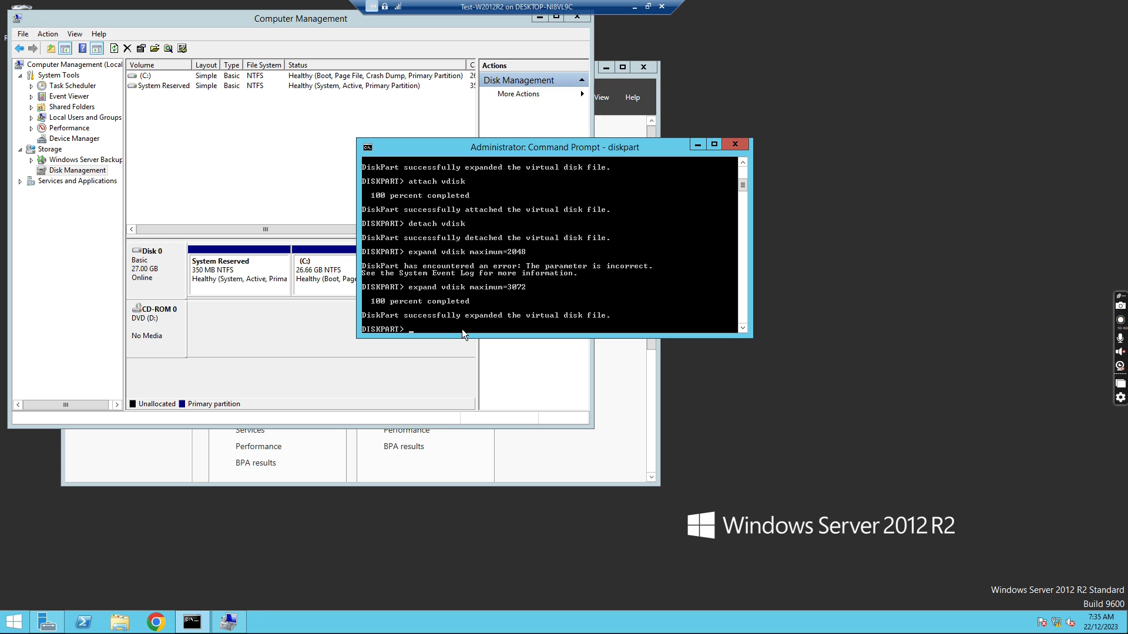
- Attach the expanded virtual disk with DiskPart
{"action": "type", "text": "ttachv"}
{"action": "type", "text": "disk"}
{"action": "key", "text": "Return"}
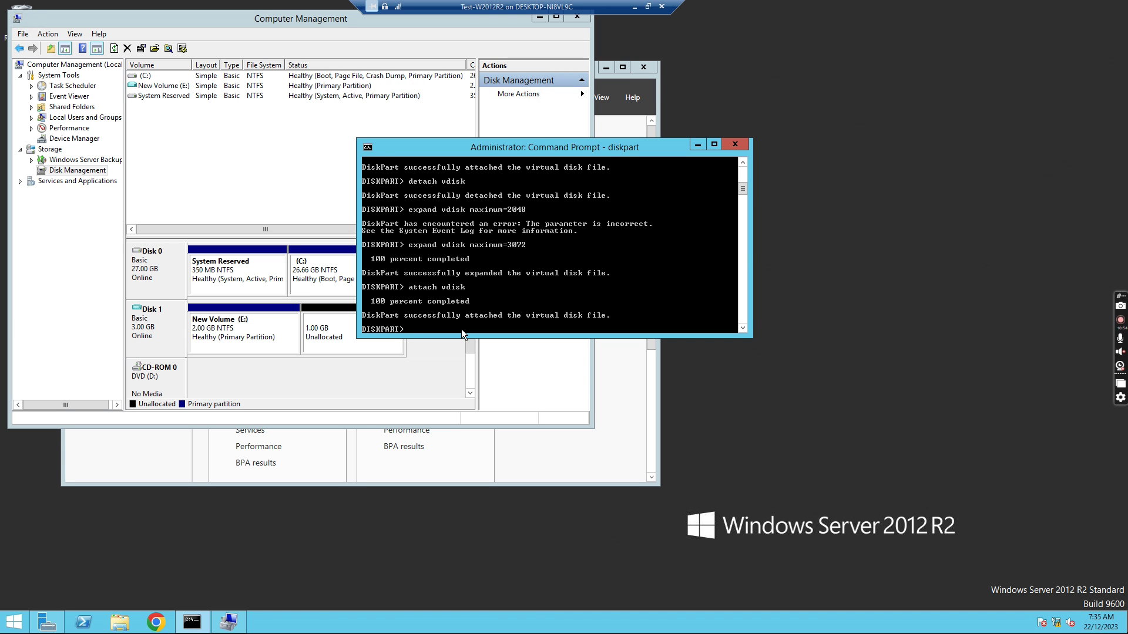
- Move the command prompt clear of the Disk Management partition map and list the disks and volumes in DiskPart
{"action": "left_click_drag", "start_coordinate": [519, 150], "coordinate": [721, 125]}
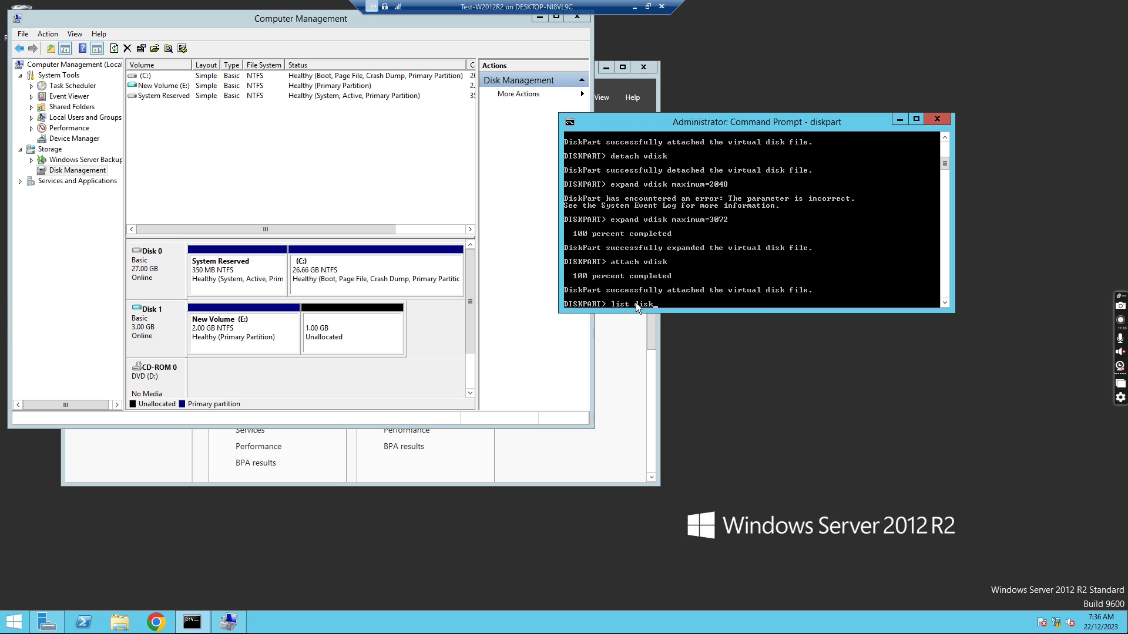
{"action": "key", "text": "Return"}
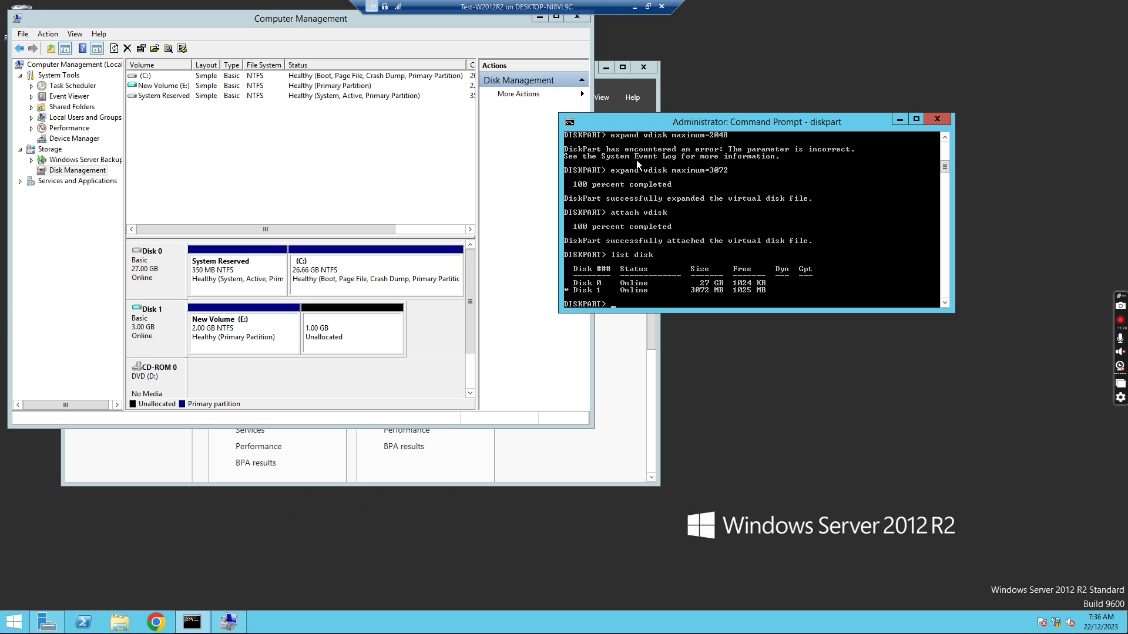
{"action": "scroll", "coordinate": [641, 165], "scroll_direction": "up", "scroll_amount": 1}
{"action": "scroll", "coordinate": [650, 182], "scroll_direction": "down", "scroll_amount": 2}
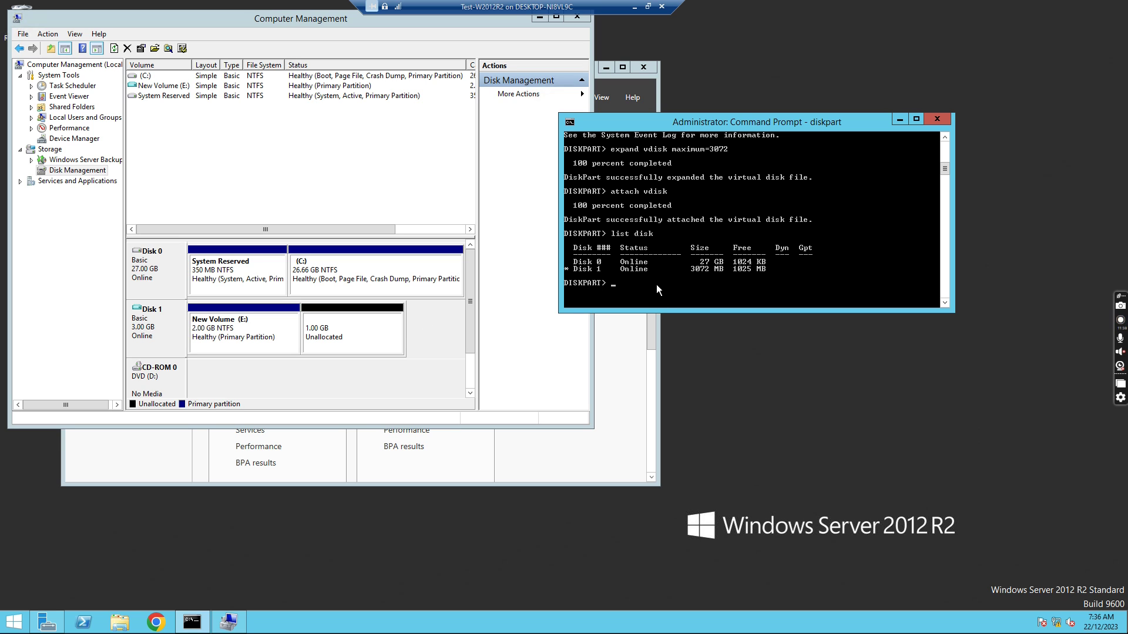
{"action": "type", "text": "lec"}
{"action": "key", "text": "Return"}
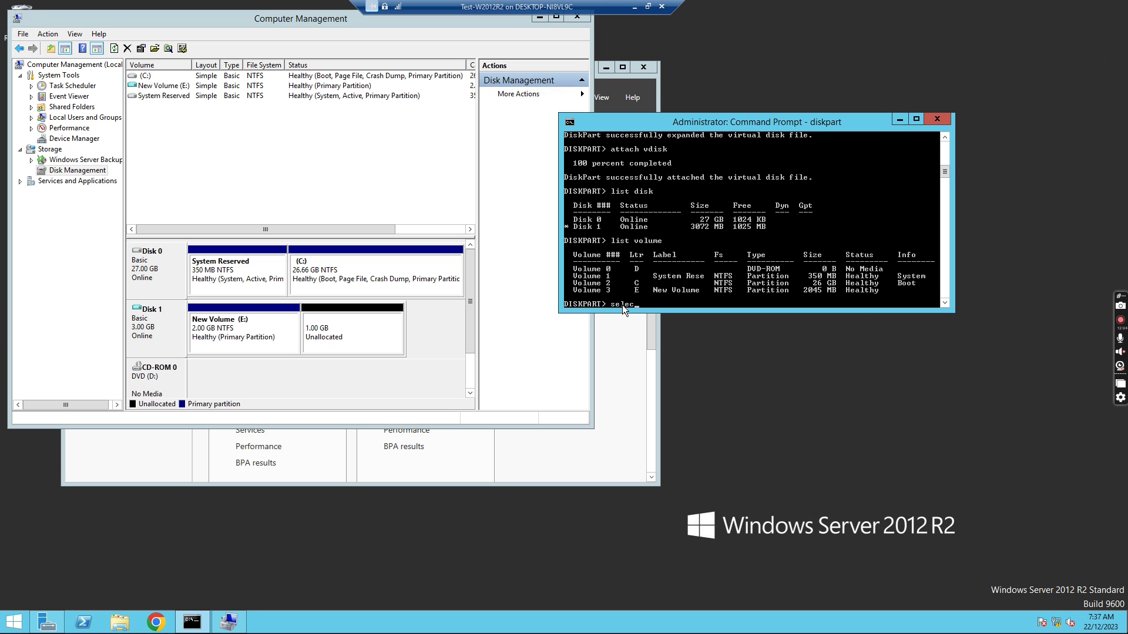
- Select volume 3 in DiskPart and extend it into the unallocated space
{"action": "type", "text": "lume 3"}
{"action": "key", "text": "Return"}
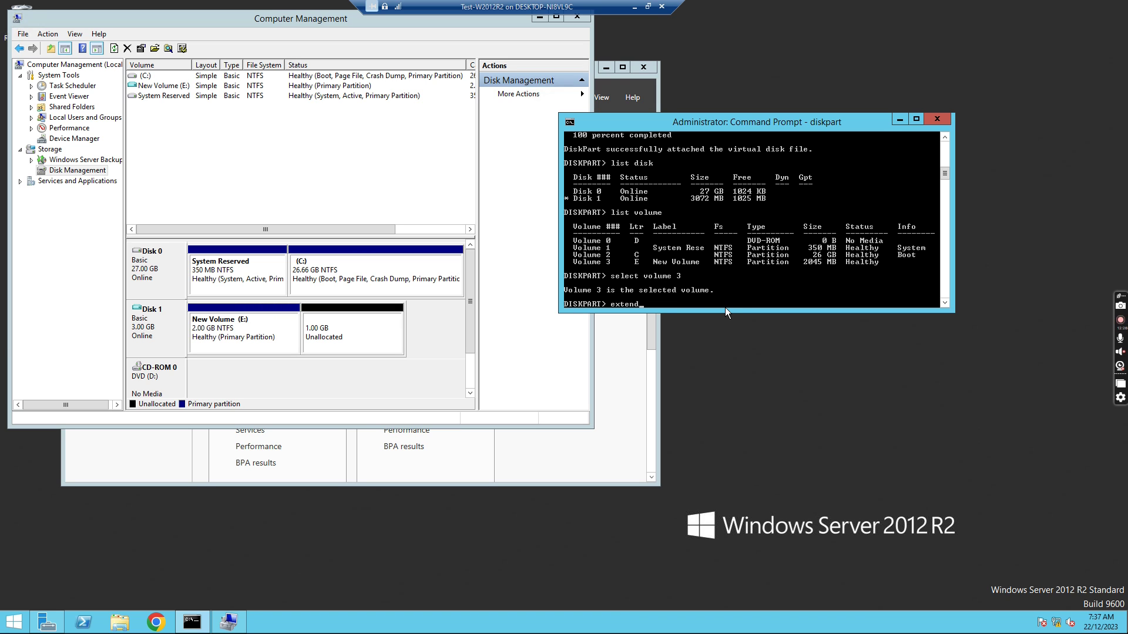
{"action": "key", "text": "Return"}
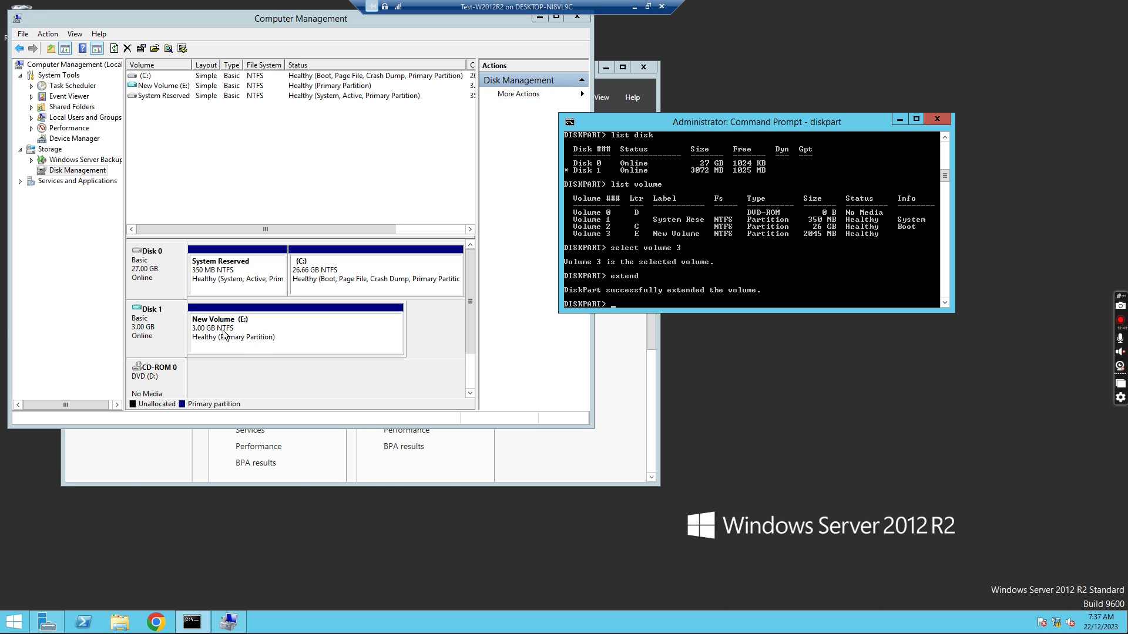
- Create a second text document with the default name on New Volume (E:) and show the drive capacities in This PC
{"action": "left_click", "coordinate": [123, 623]}
{"action": "double_click", "coordinate": [277, 356]}
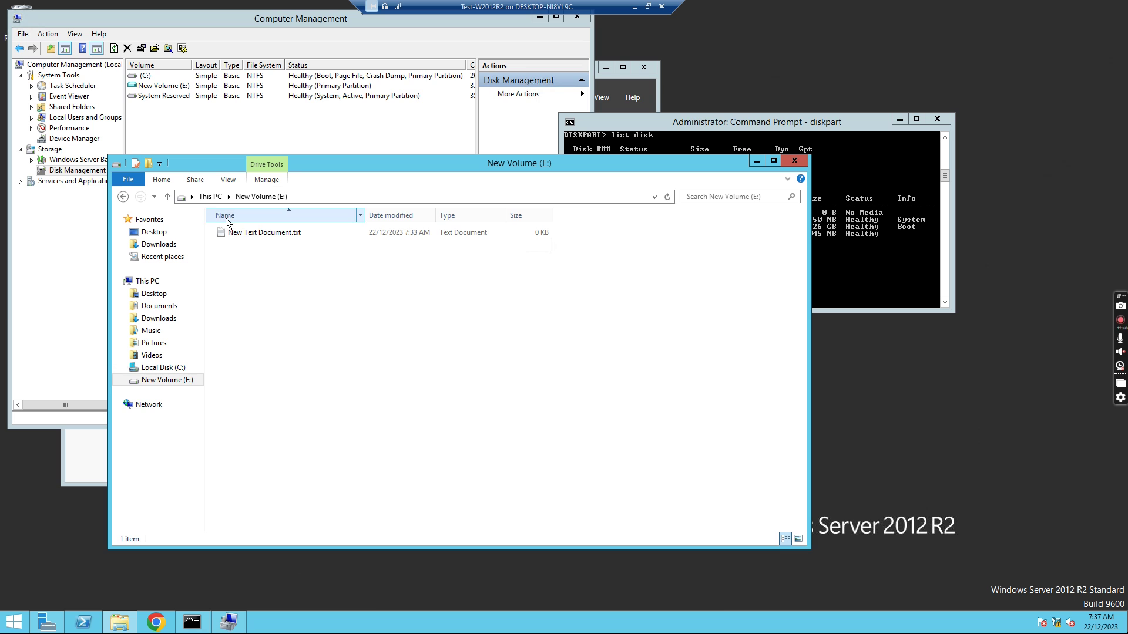
{"action": "right_click", "coordinate": [246, 258]}
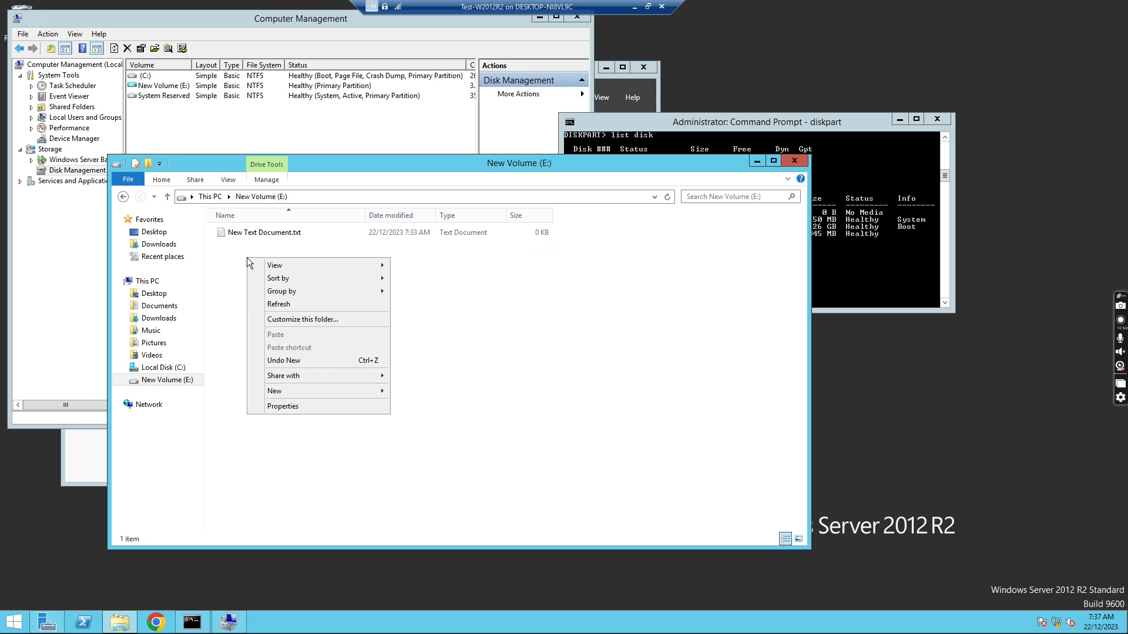
{"action": "mouse_move", "coordinate": [291, 393]}
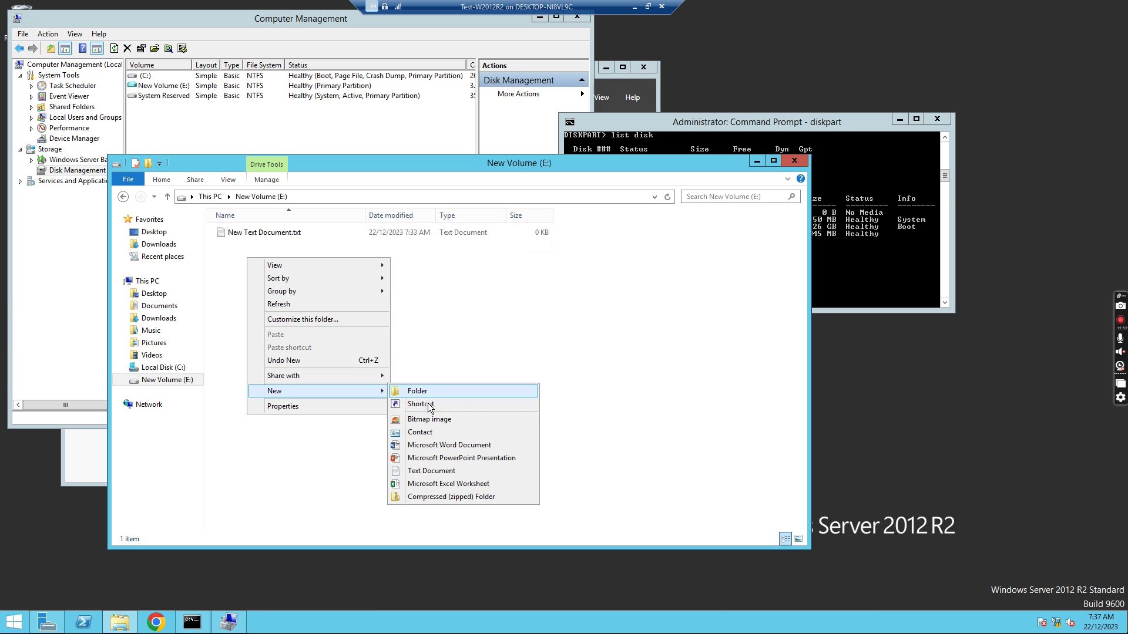
{"action": "left_click", "coordinate": [430, 474]}
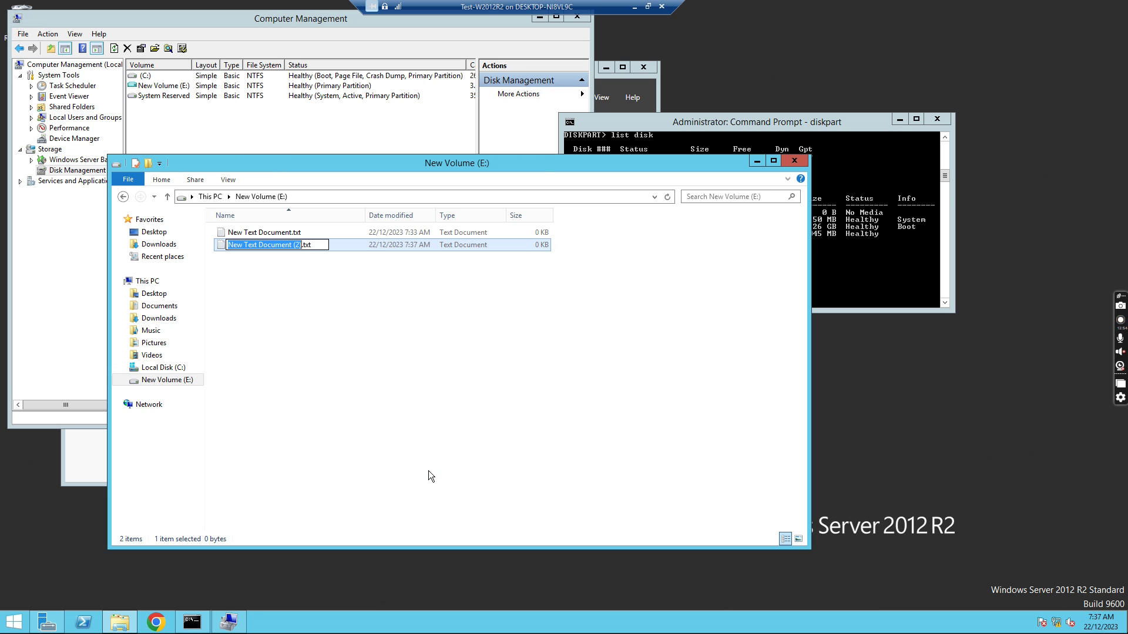
{"action": "left_click", "coordinate": [320, 333]}
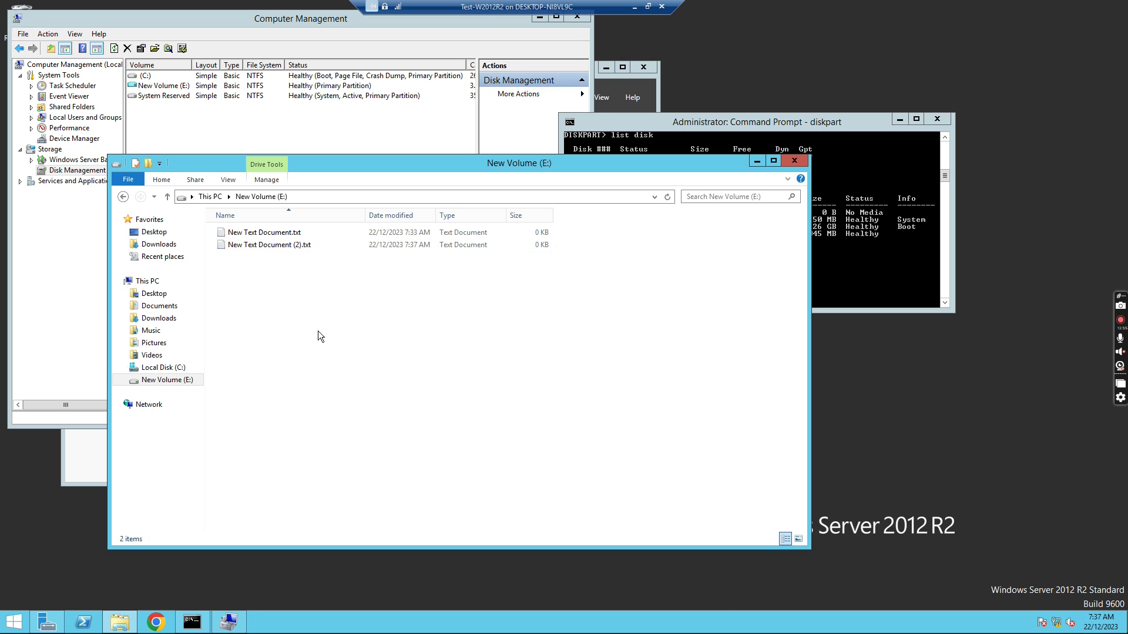
{"action": "left_click", "coordinate": [147, 284]}
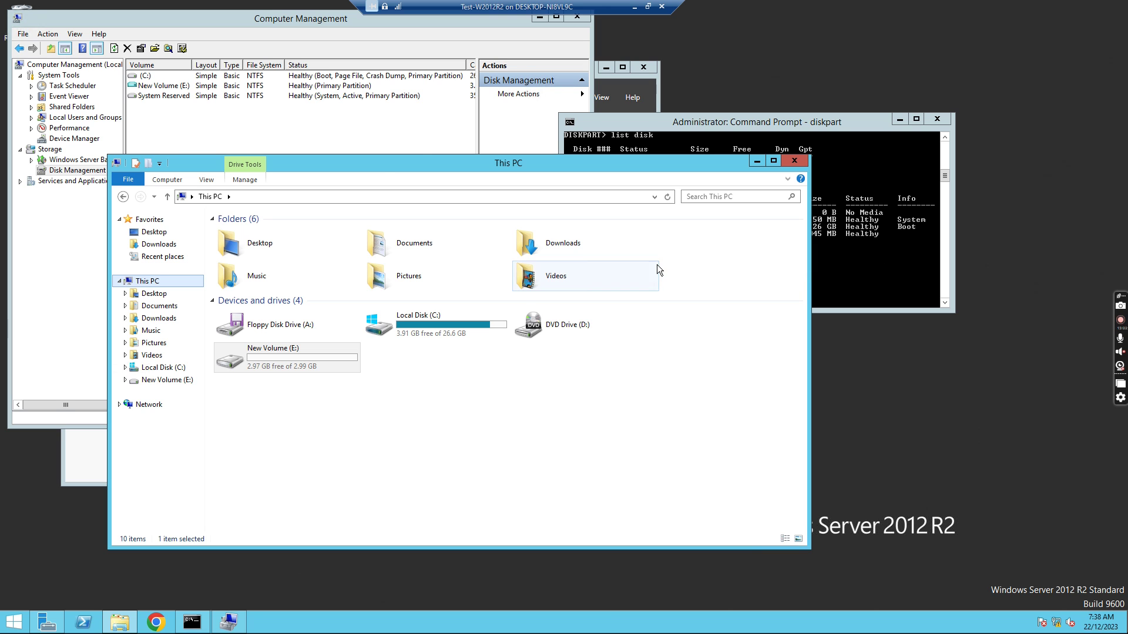
{"action": "left_click_drag", "start_coordinate": [410, 164], "coordinate": [392, 267]}
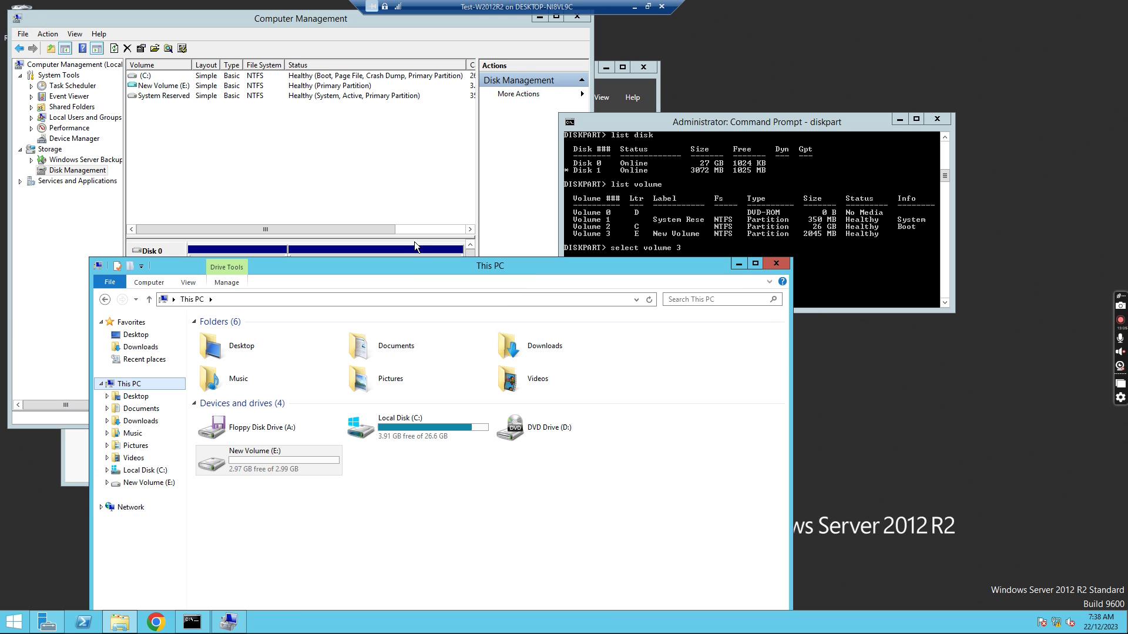
- Return to DiskPart and detach the virtual disk with the extended volume
{"action": "left_click", "coordinate": [845, 282]}
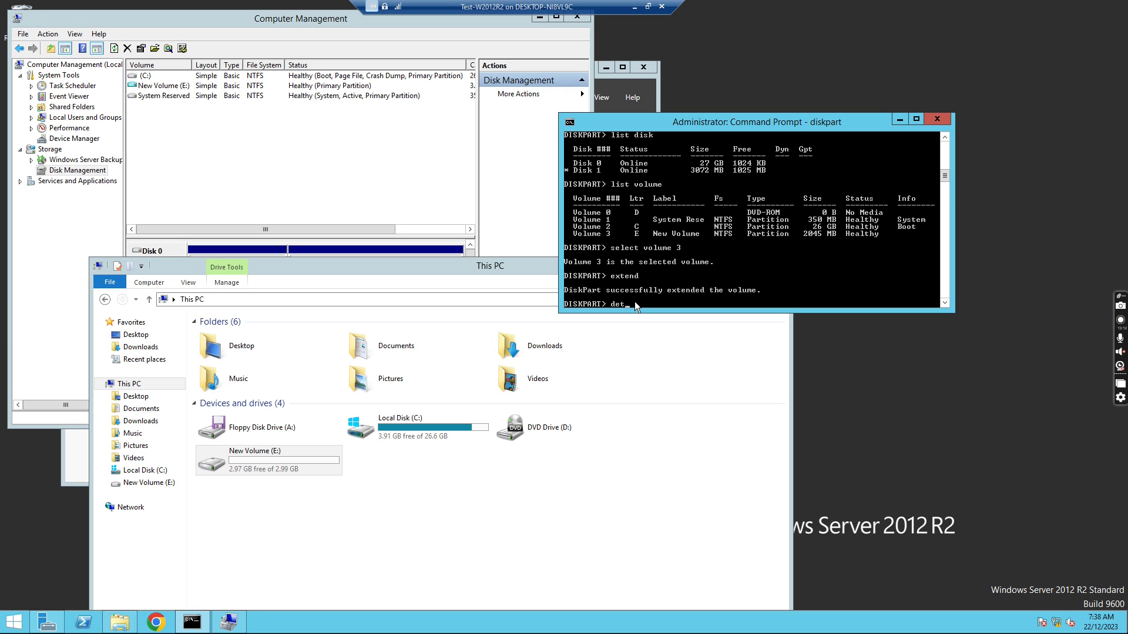
{"action": "type", "text": "detach vdisk"}
{"action": "key", "text": "Return"}
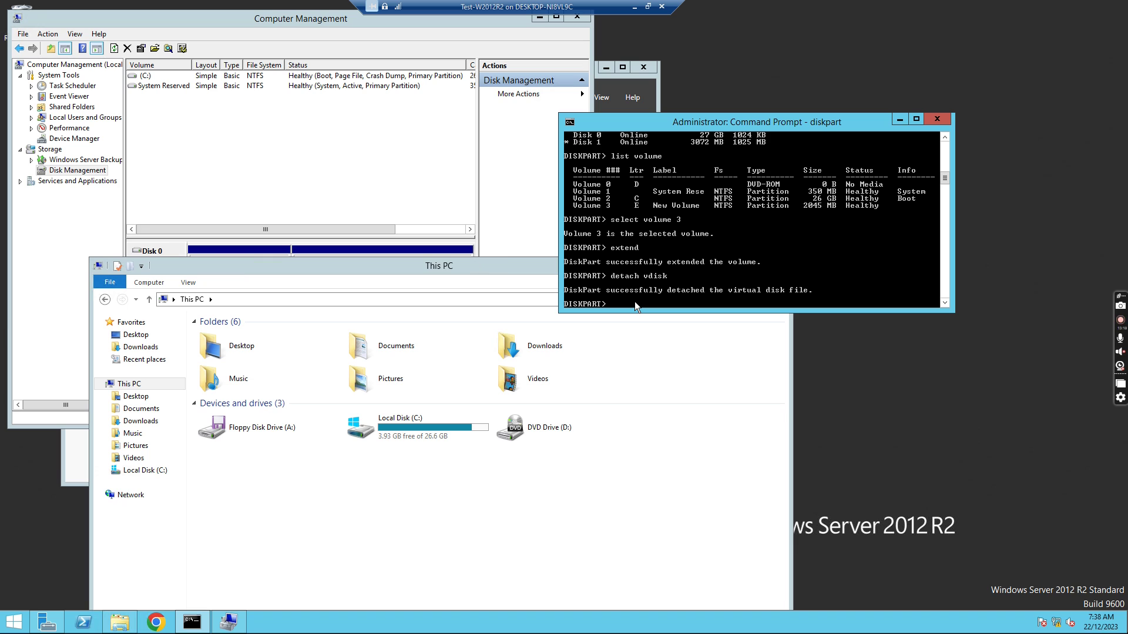